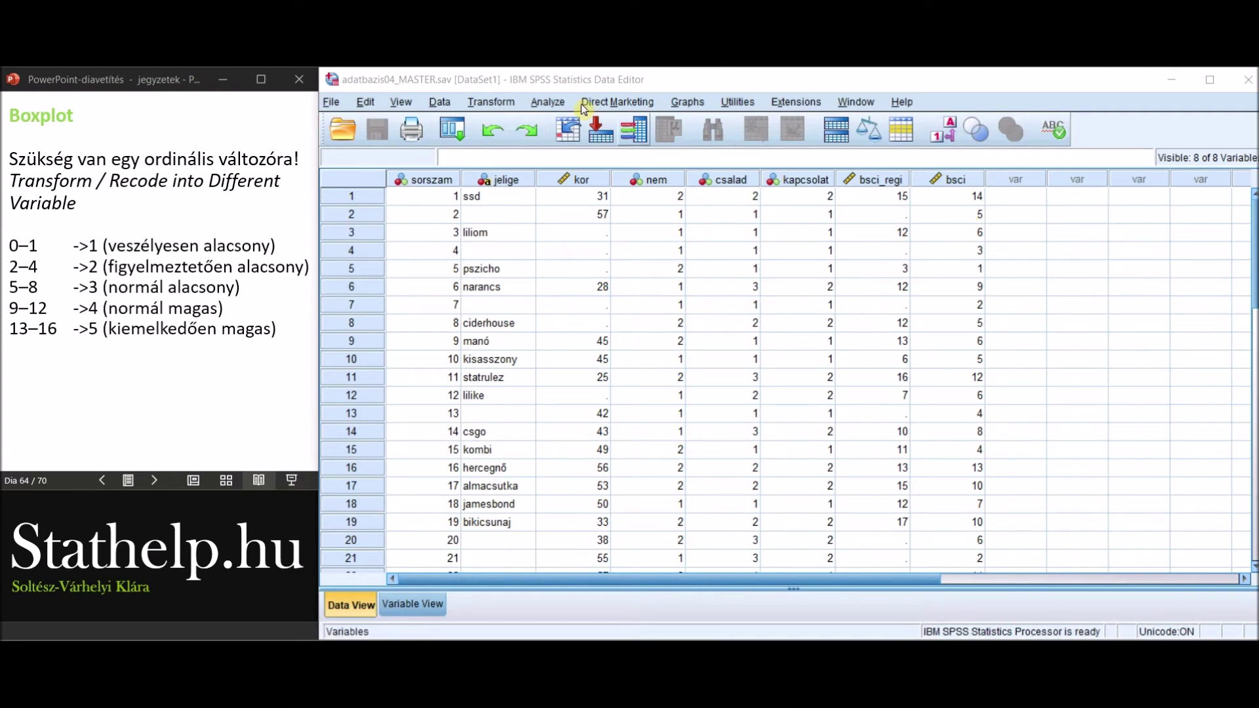
# Start Recode into Different Variables with BSCI - Élet értelmessége [bsci] as the input variable
pyautogui.click(502, 102)
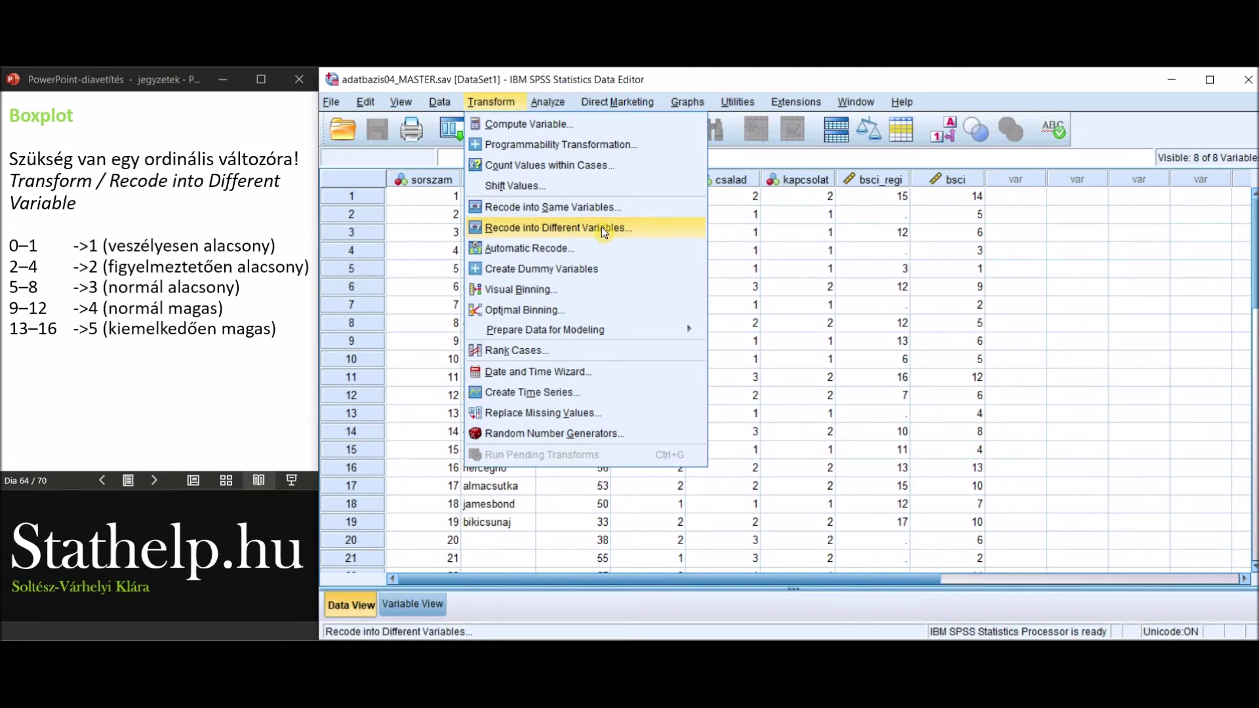
pyautogui.click(562, 226)
pyautogui.moveTo(510, 172); pyautogui.dragTo(739, 166)
pyautogui.click(473, 306)
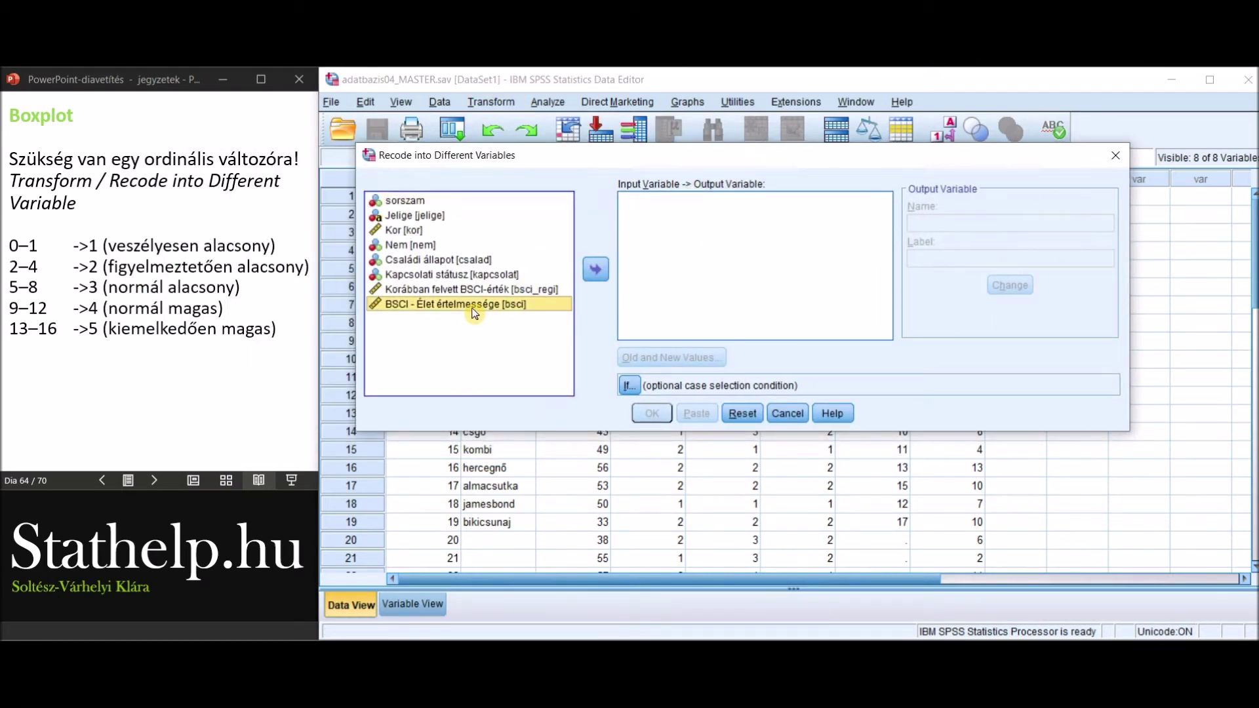
pyautogui.click(592, 274)
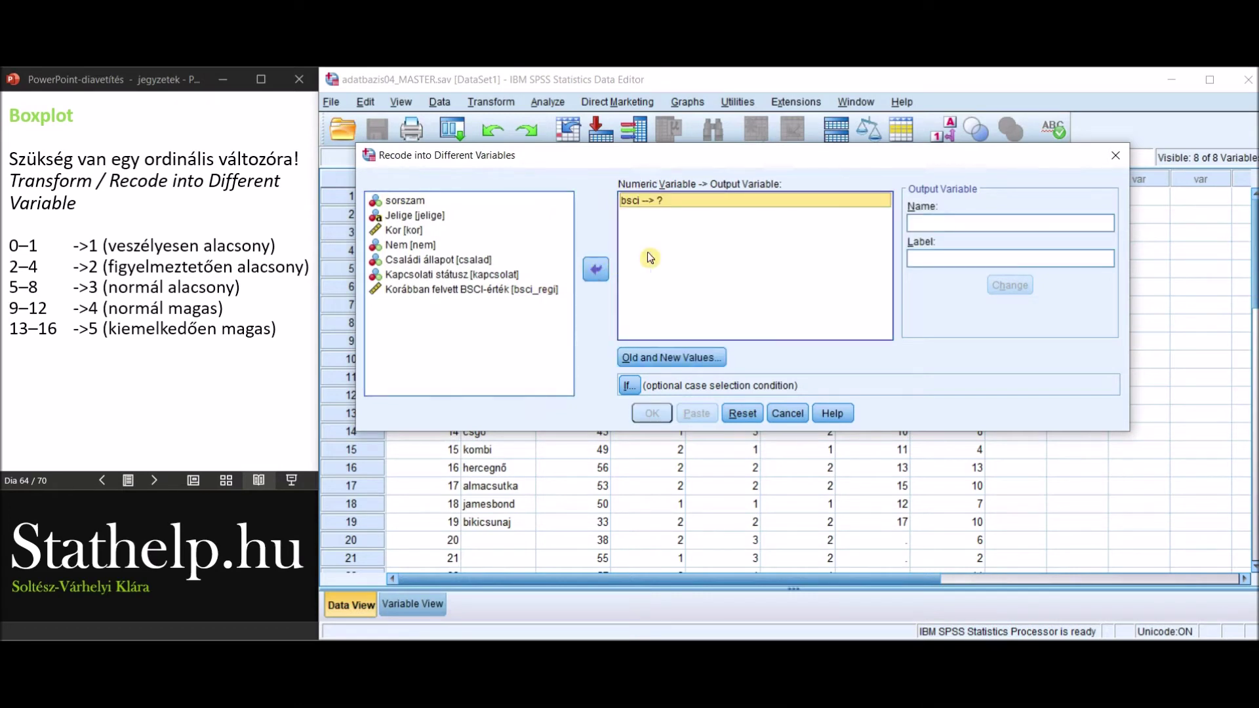
# Name the recode's output variable bsci_rang
pyautogui.click(944, 226)
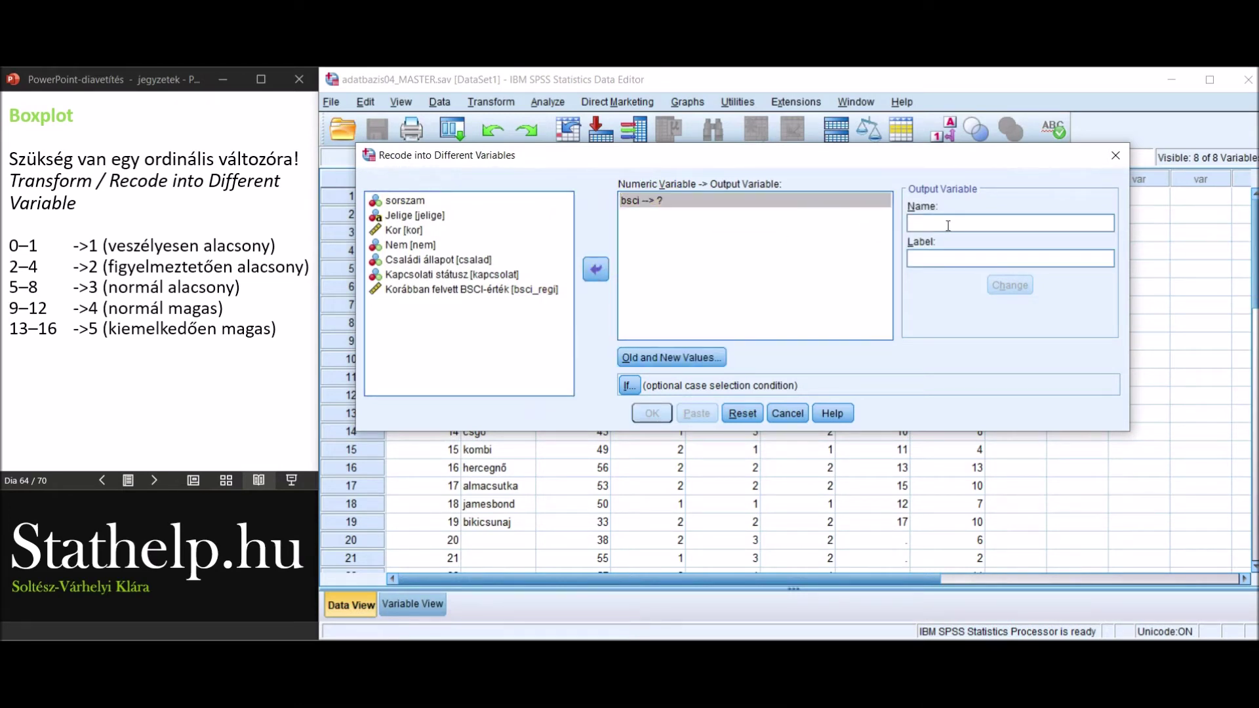
pyautogui.write('bsc')
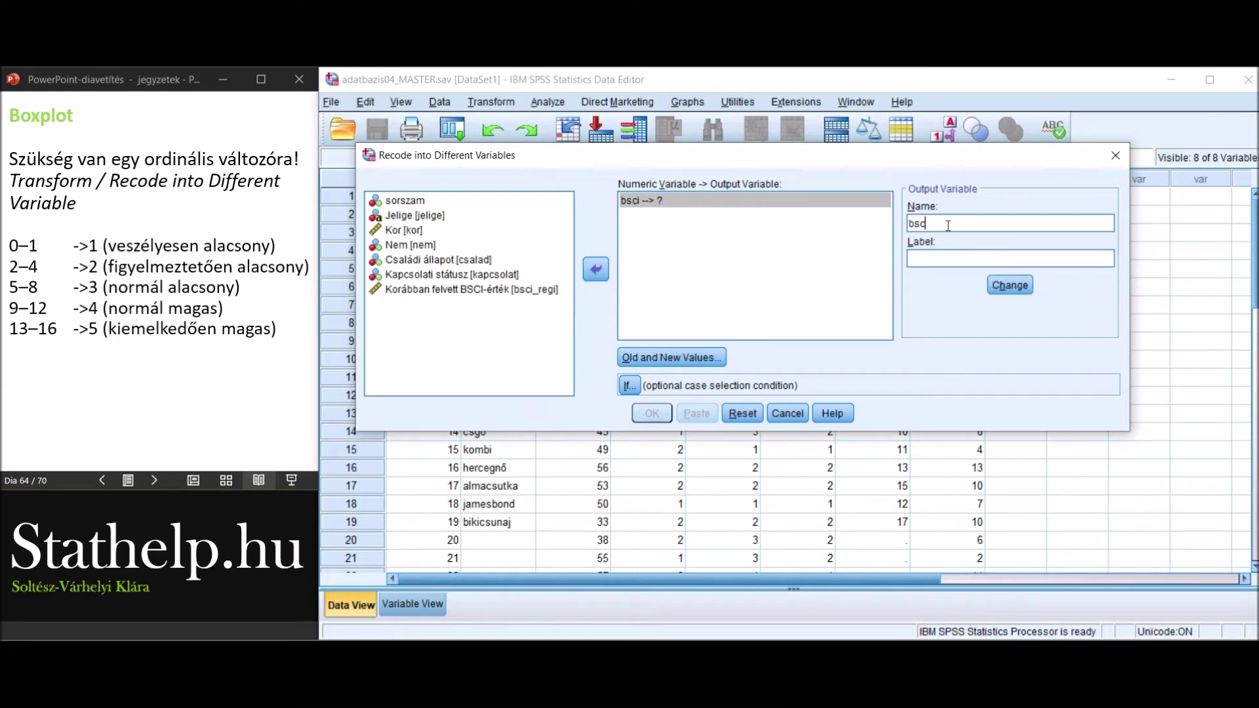
pyautogui.write('i_rang')
# Label the output variable "BSCI - Élet értelmessége ordinális" and assign it as the target of bsci
pyautogui.click(918, 258)
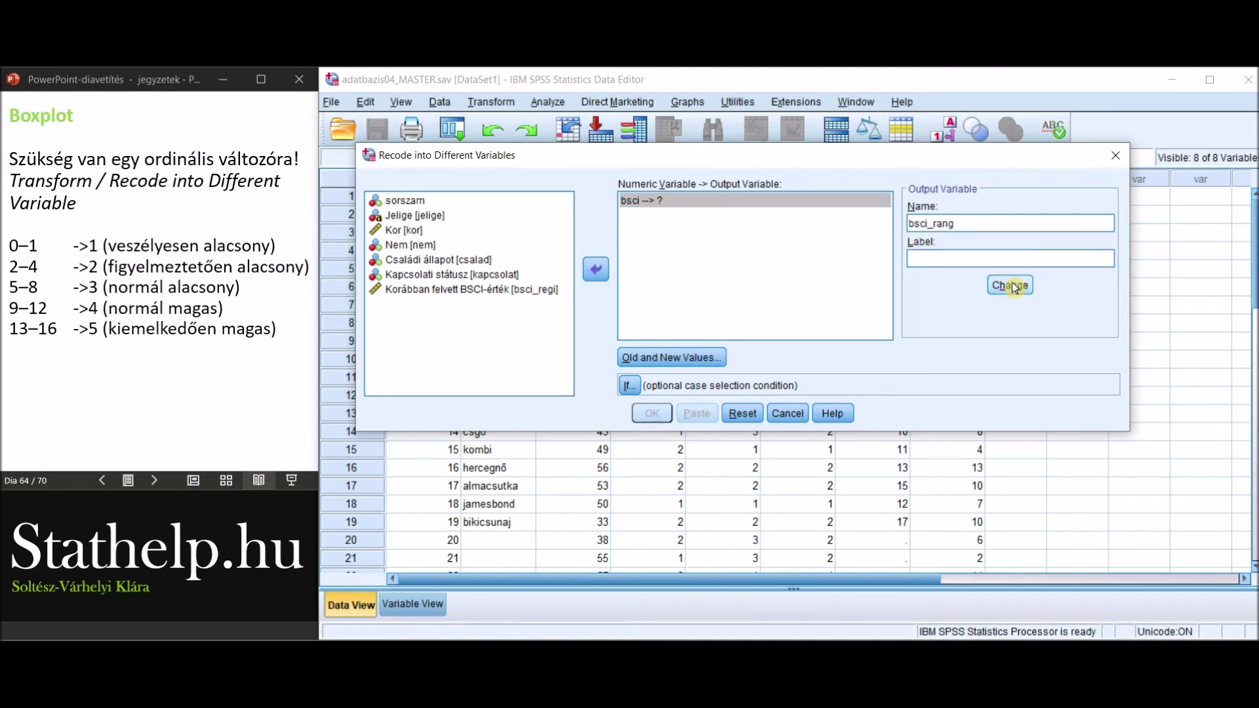
pyautogui.write('BSCI - Élet értelmessége rangsorolt')
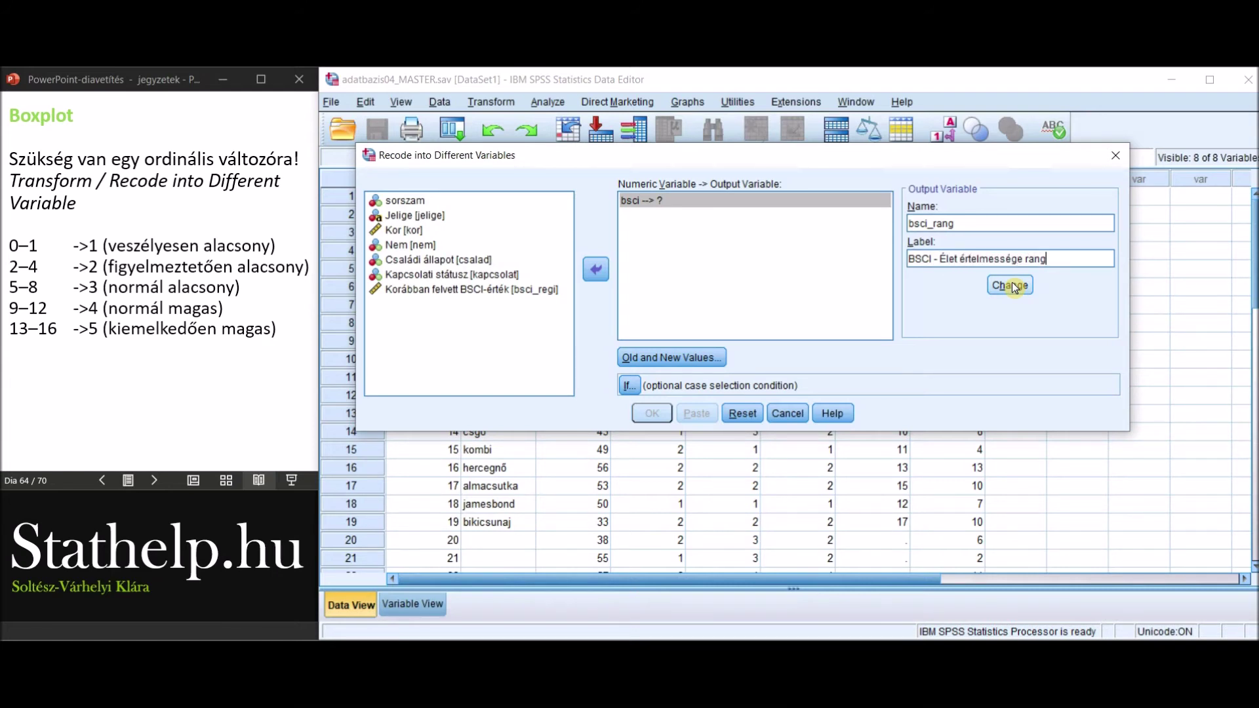
pyautogui.press('BackSpace')
pyautogui.press('BackSpace')
pyautogui.press('BackSpace')
pyautogui.press('BackSpace')
pyautogui.press('BackSpace')
pyautogui.press('BackSpace')
pyautogui.write('ok')
pyautogui.press('BackSpace')
pyautogui.press('BackSpace')
pyautogui.press('BackSpace')
pyautogui.press('BackSpace')
pyautogui.press('BackSpace')
pyautogui.press('BackSpace')
pyautogui.write('ordinális')
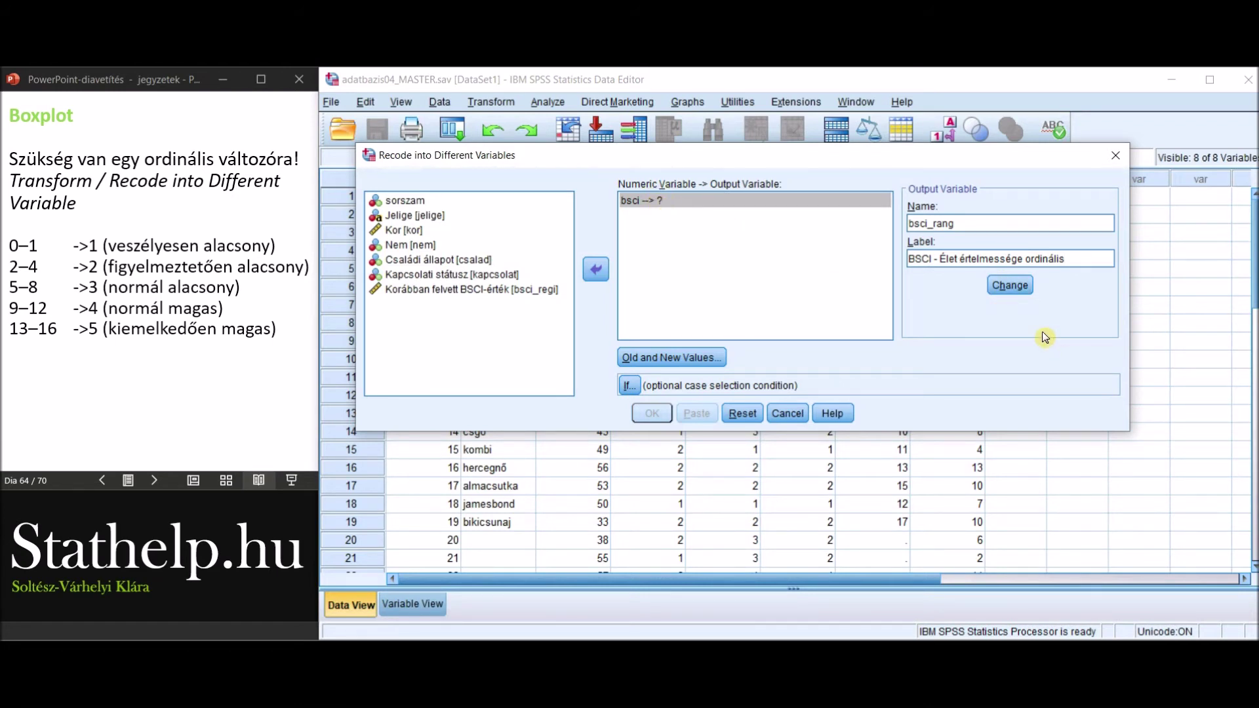
pyautogui.click(1012, 286)
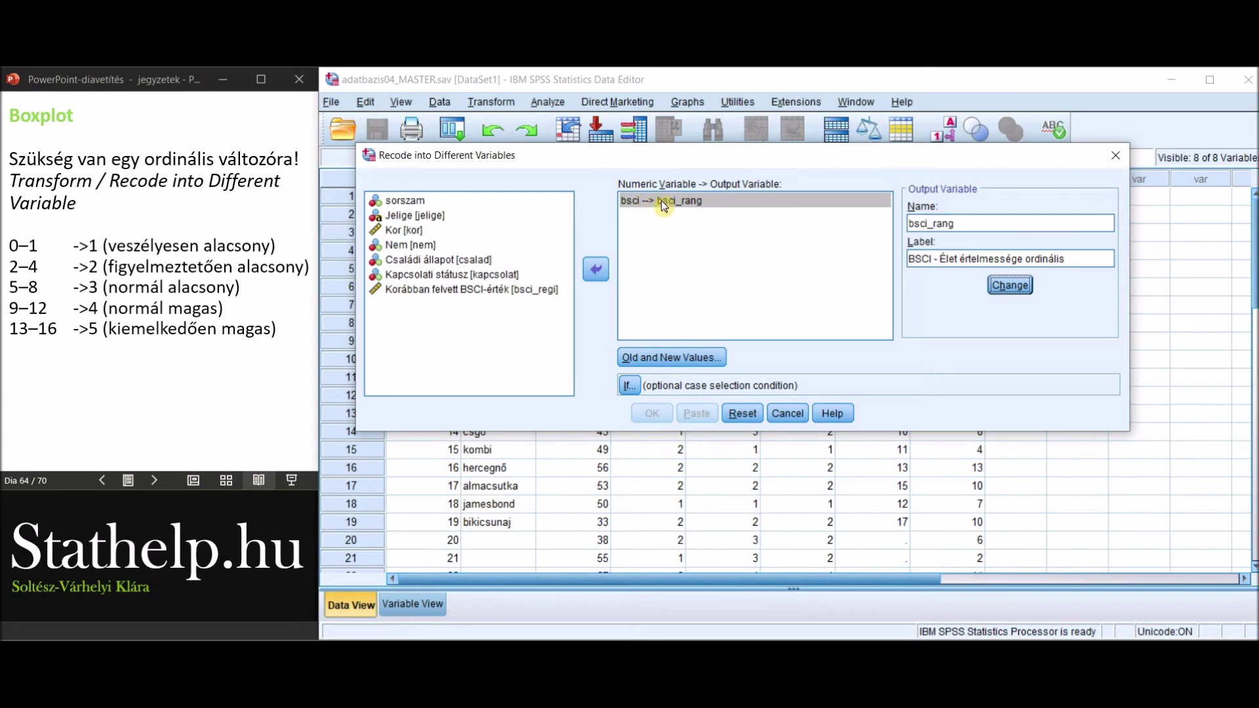
pyautogui.click(690, 207)
# Define the old and new values of the recode, adding a rule that turns the range 0 through 1 into 1
pyautogui.click(709, 361)
pyautogui.moveTo(708, 303); pyautogui.dragTo(721, 170)
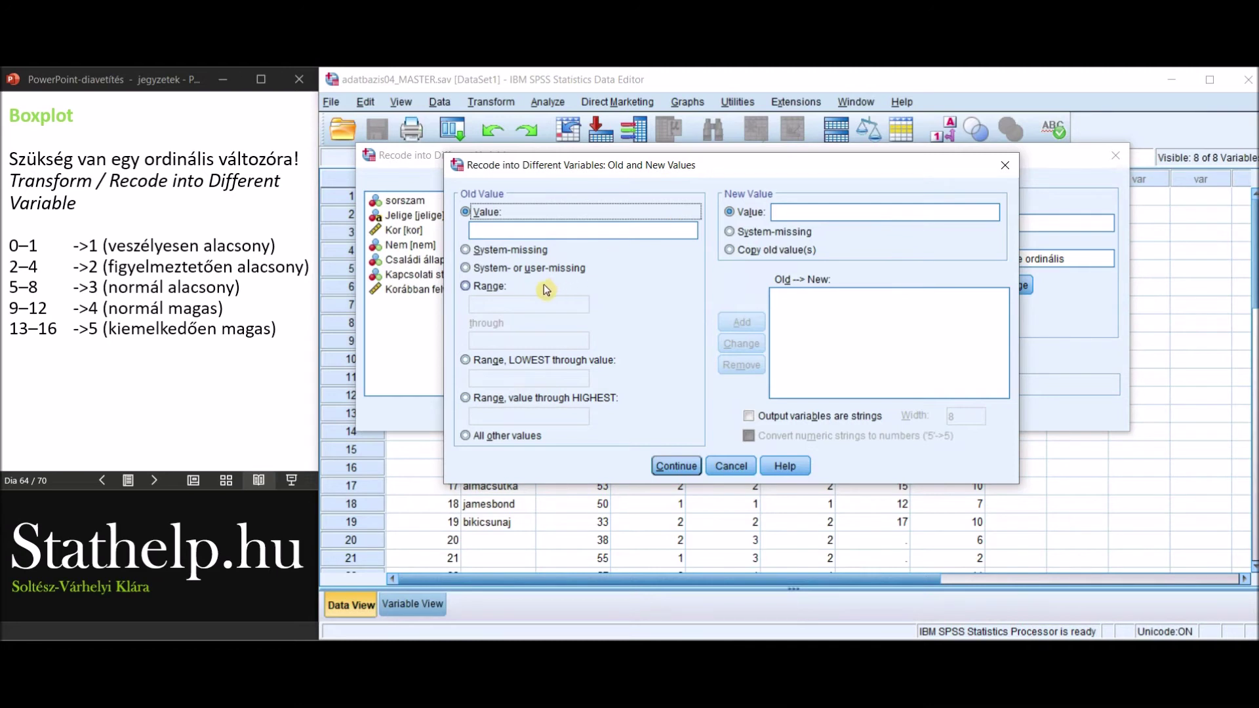
pyautogui.click(483, 289)
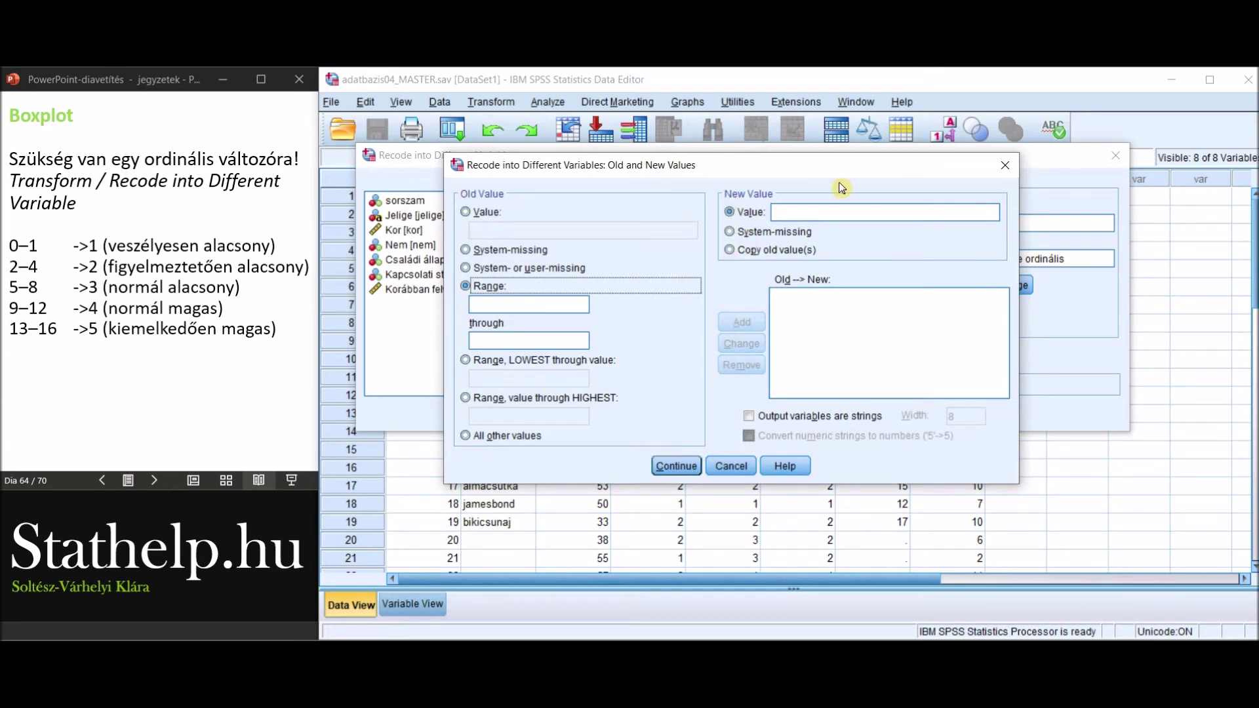
pyautogui.click(481, 213)
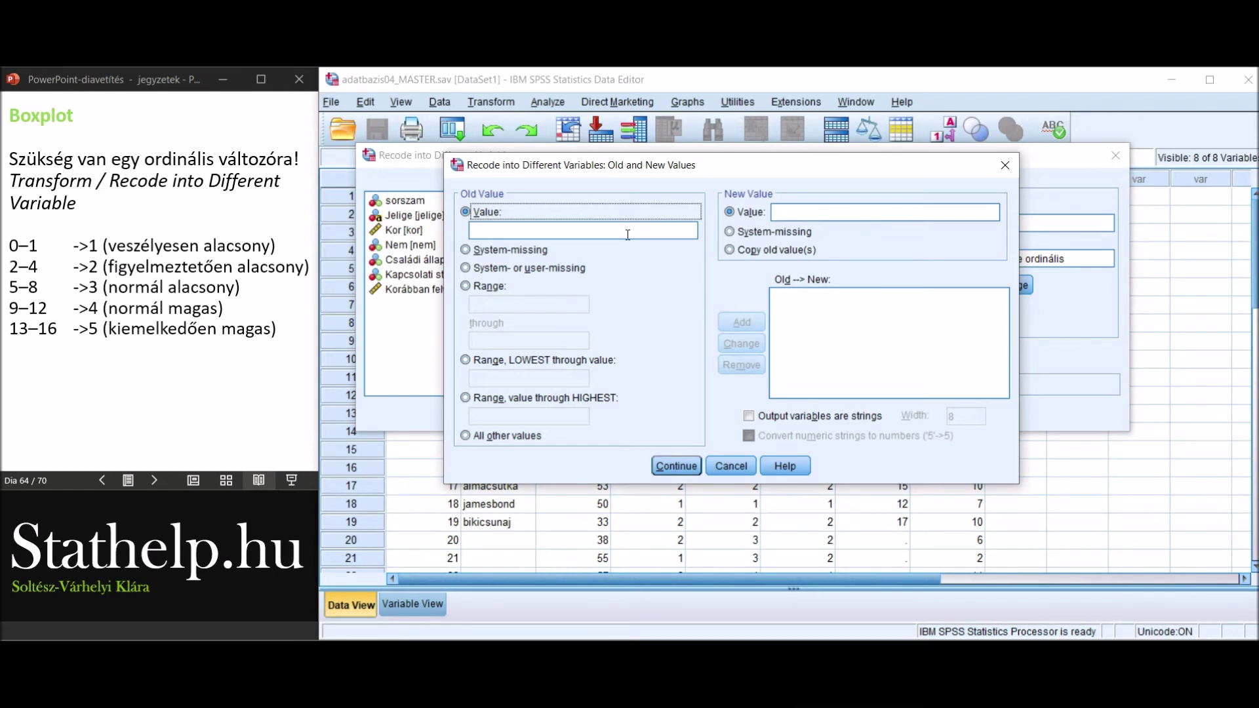
pyautogui.click(479, 291)
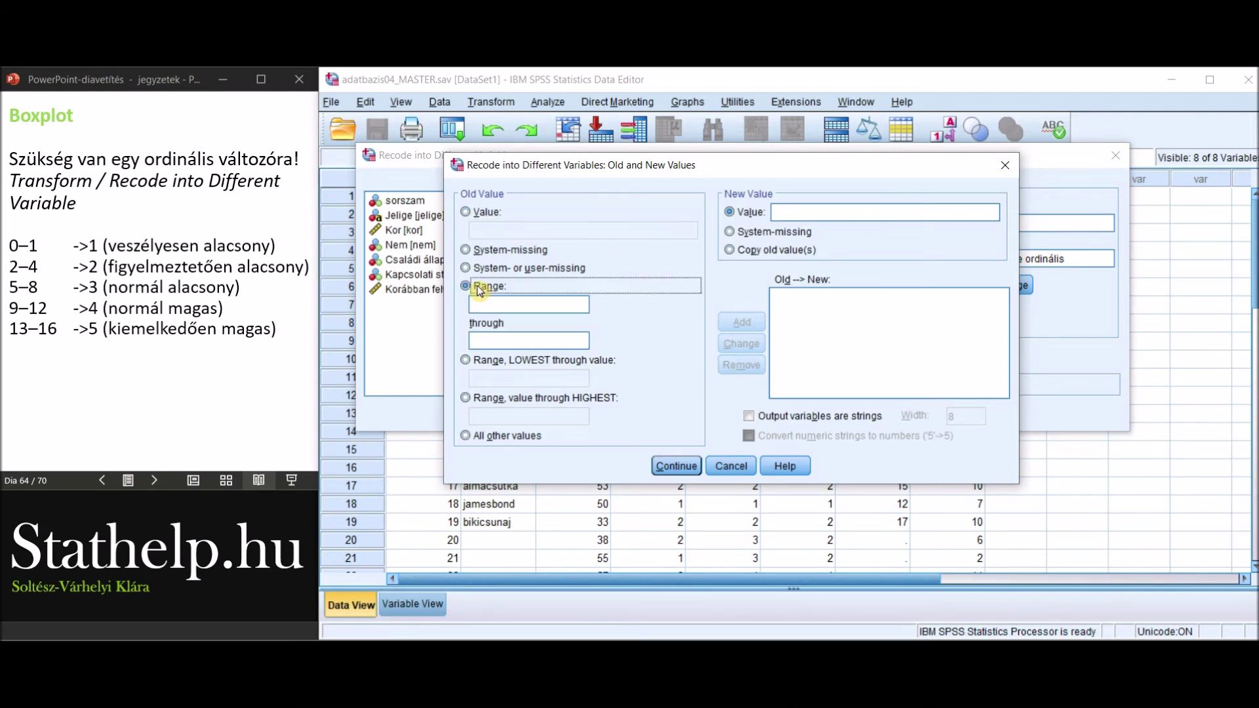
pyautogui.click(499, 309)
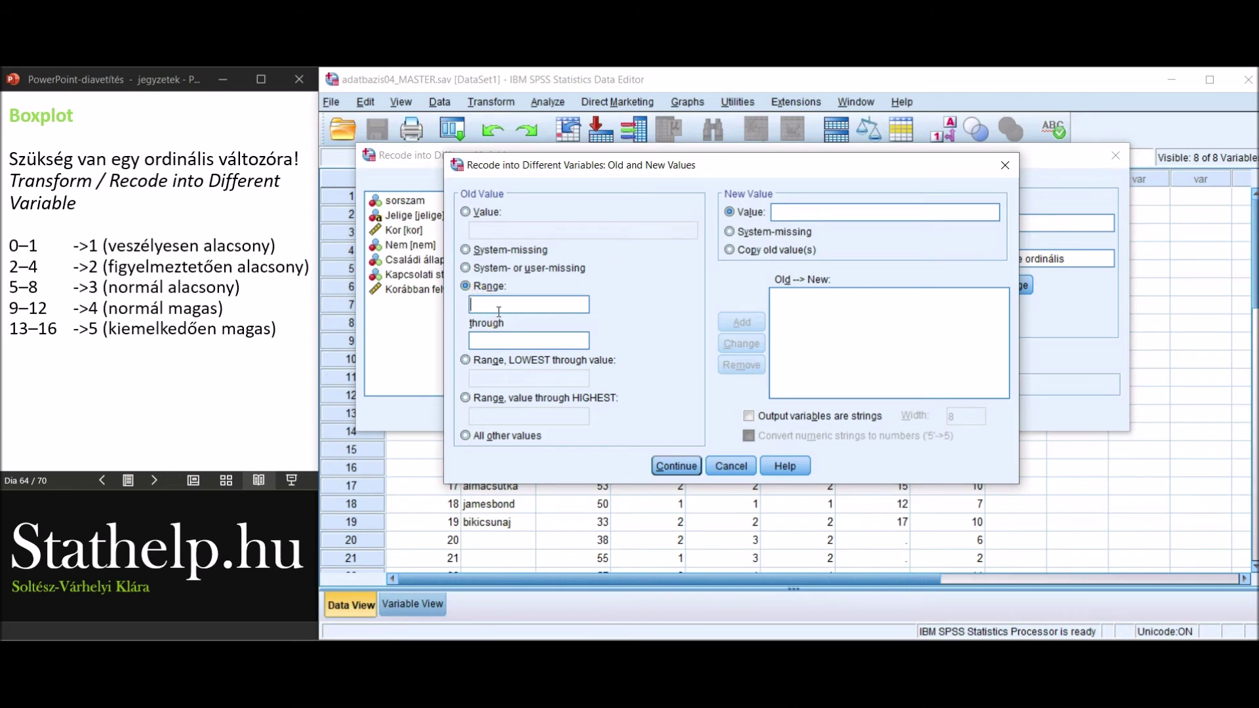
pyautogui.write('0')
pyautogui.press('Tab')
pyautogui.write('1')
pyautogui.click(780, 212)
pyautogui.write('1')
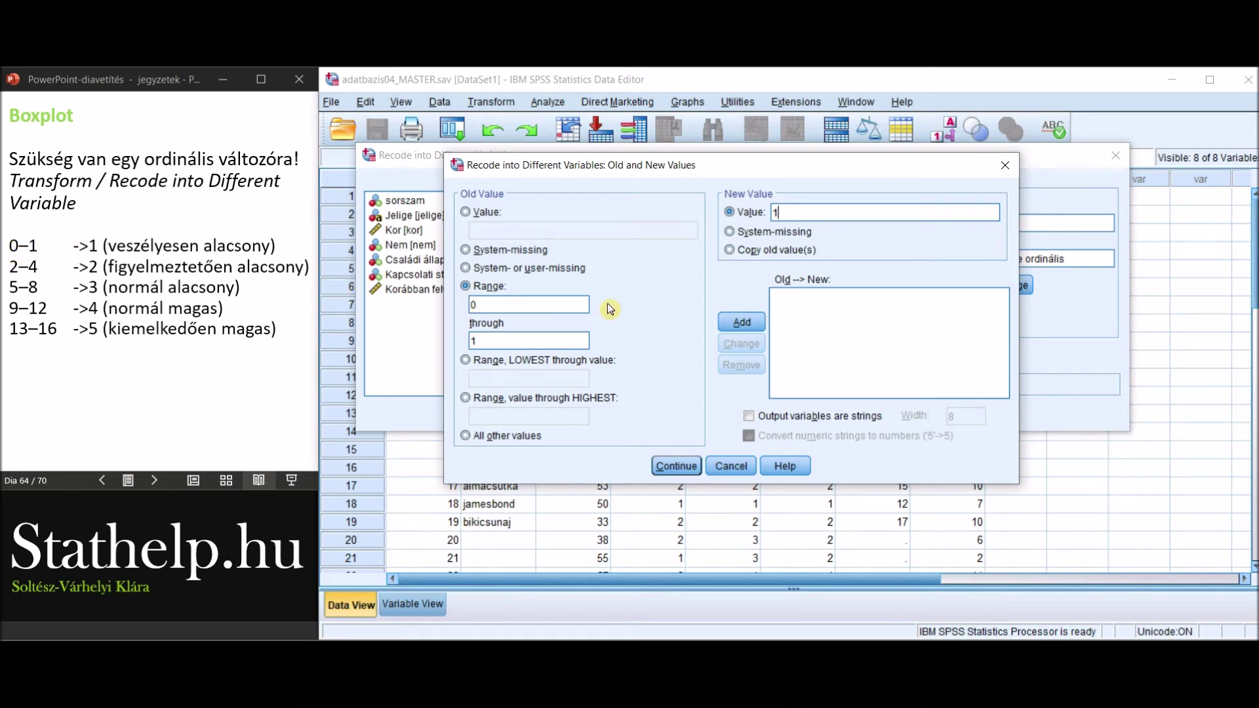
pyautogui.click(742, 330)
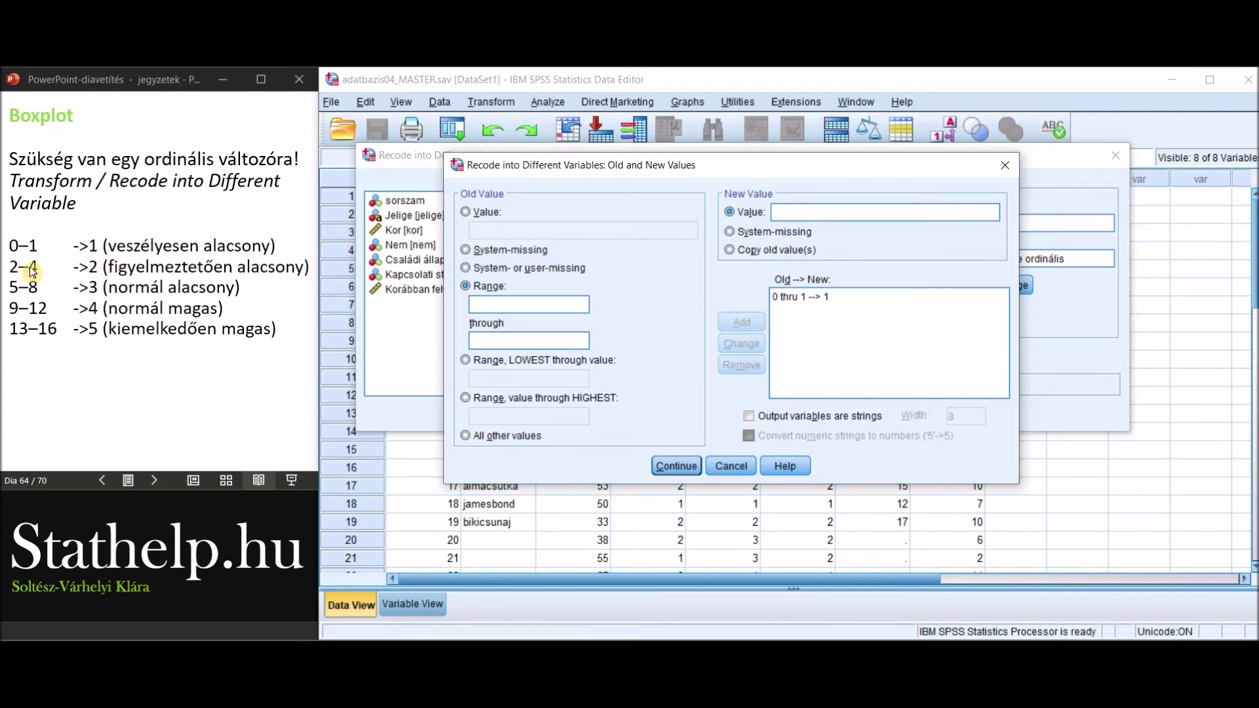
# Add a recode rule that turns the range 2 through 4 into 2
pyautogui.click(484, 299)
pyautogui.write('2')
pyautogui.click(488, 338)
pyautogui.write('4')
pyautogui.click(774, 212)
pyautogui.write('2')
pyautogui.click(752, 323)
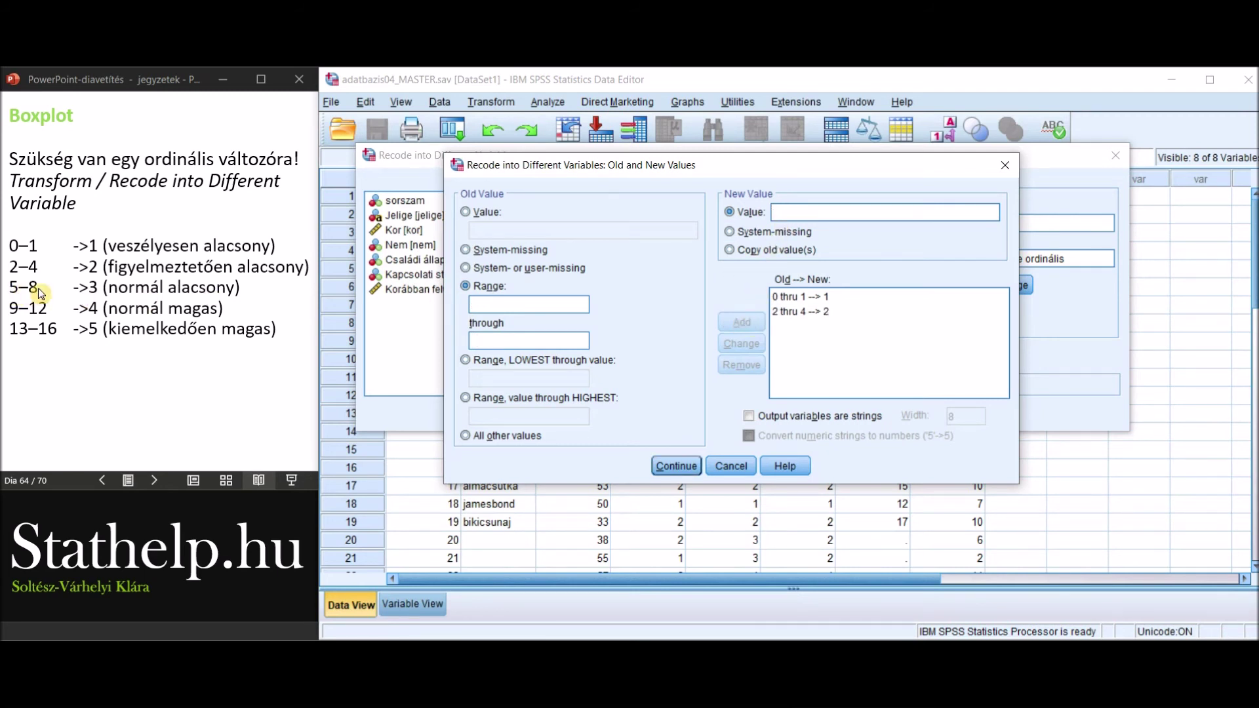
# Add a recode rule that turns the range 5 through 8 into 3
pyautogui.write('5')
pyautogui.click(505, 340)
pyautogui.write('8')
pyautogui.click(786, 212)
pyautogui.write('3')
pyautogui.click(751, 326)
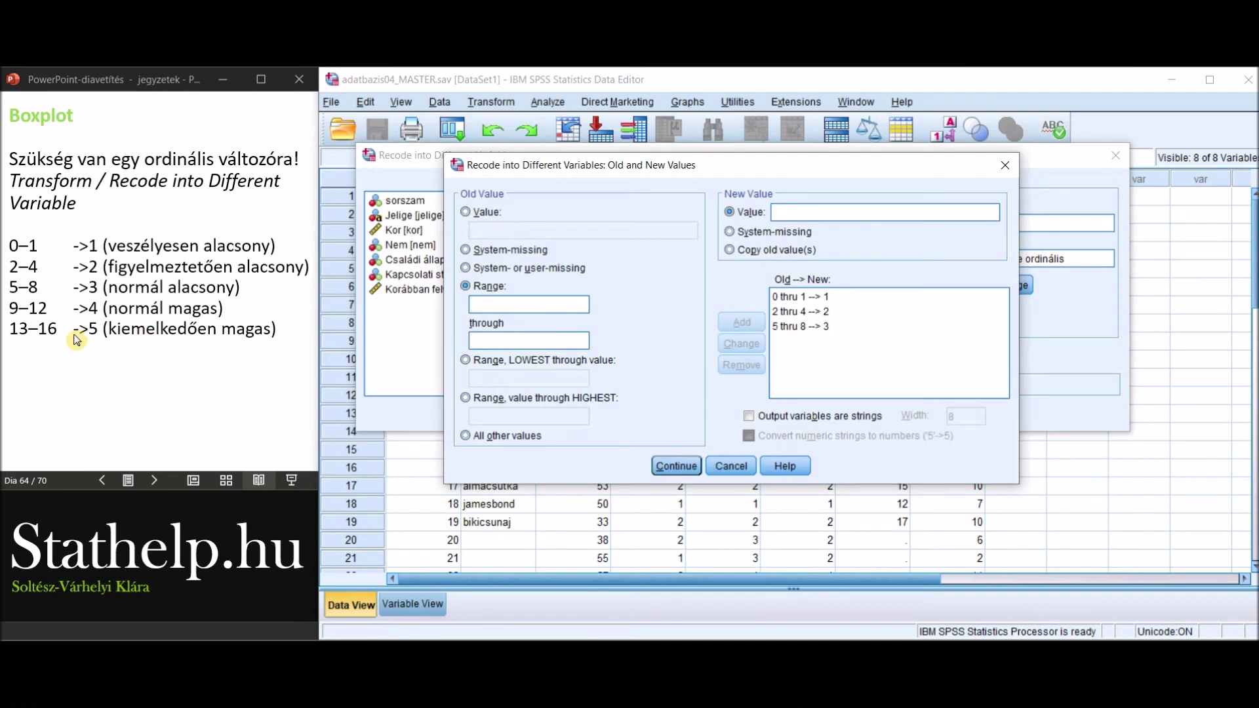
# Add a recode rule that turns the range 9 through 12 into 4
pyautogui.click(580, 305)
pyautogui.write('9')
pyautogui.click(523, 343)
pyautogui.write('12')
pyautogui.click(803, 211)
pyautogui.write('4')
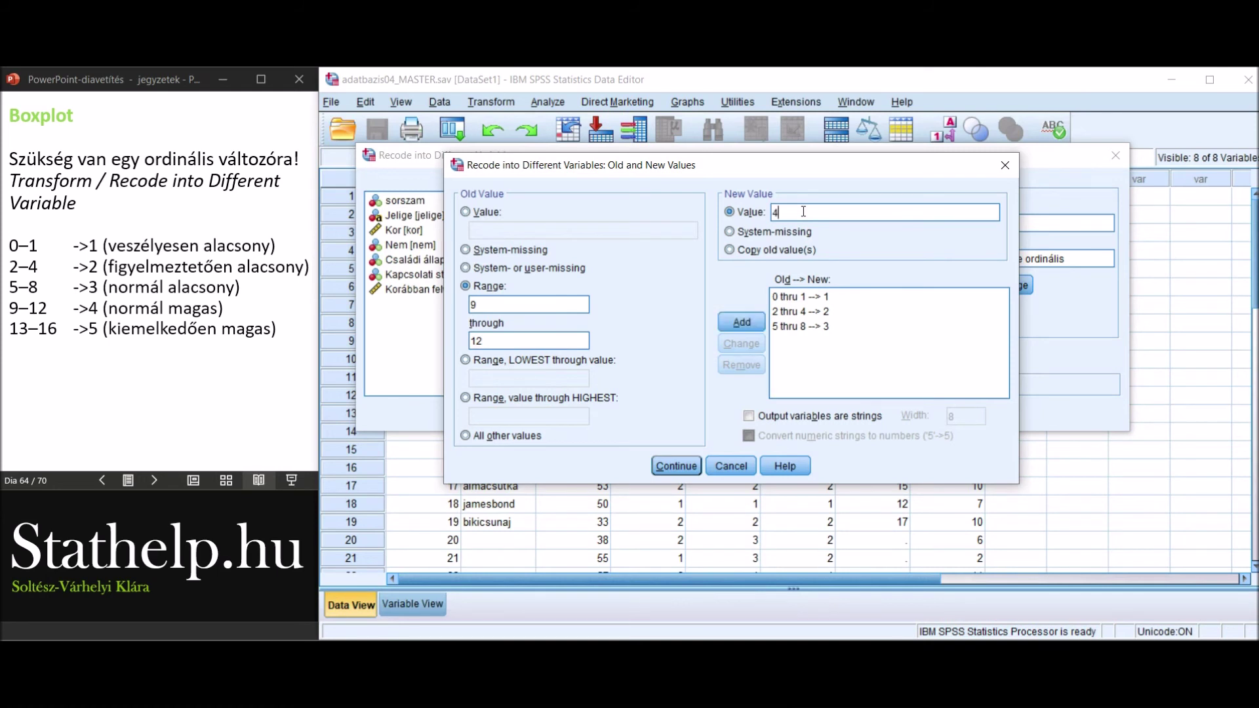
pyautogui.click(753, 321)
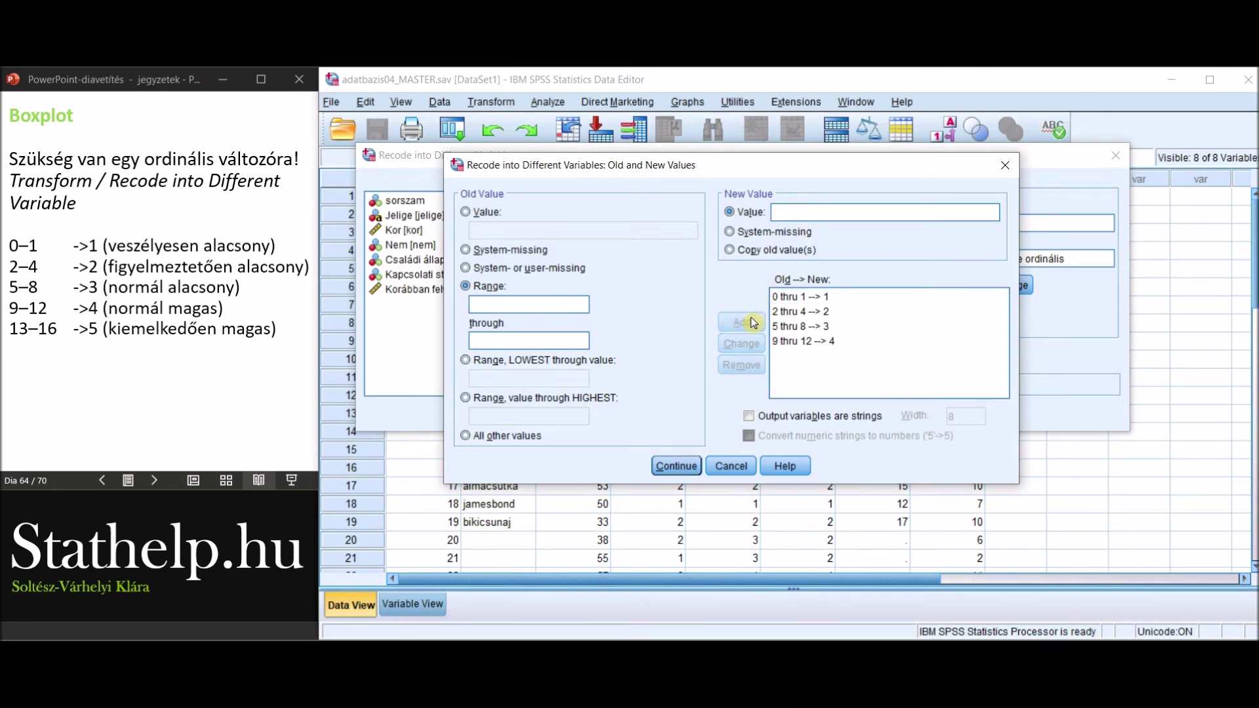
# Add a recode rule that turns the range 13 through 16 into 5
pyautogui.click(496, 306)
pyautogui.write('13')
pyautogui.click(493, 340)
pyautogui.write('16')
pyautogui.click(796, 214)
pyautogui.write('5')
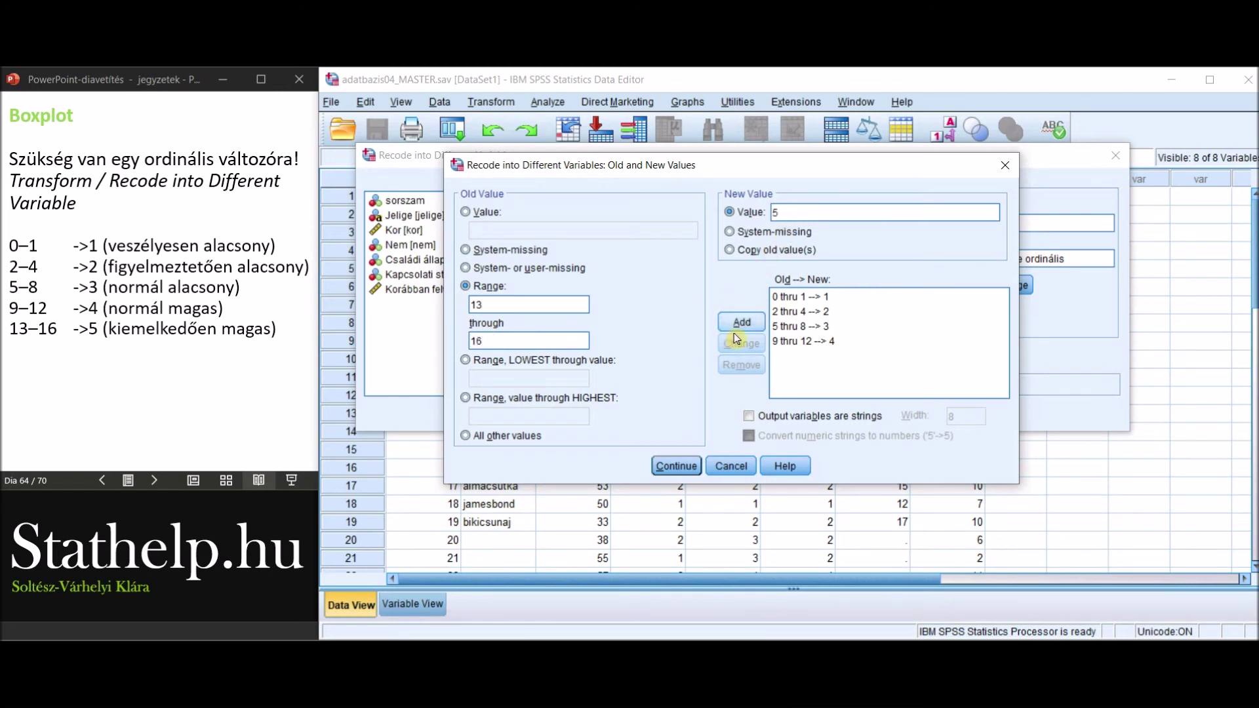
pyautogui.click(745, 324)
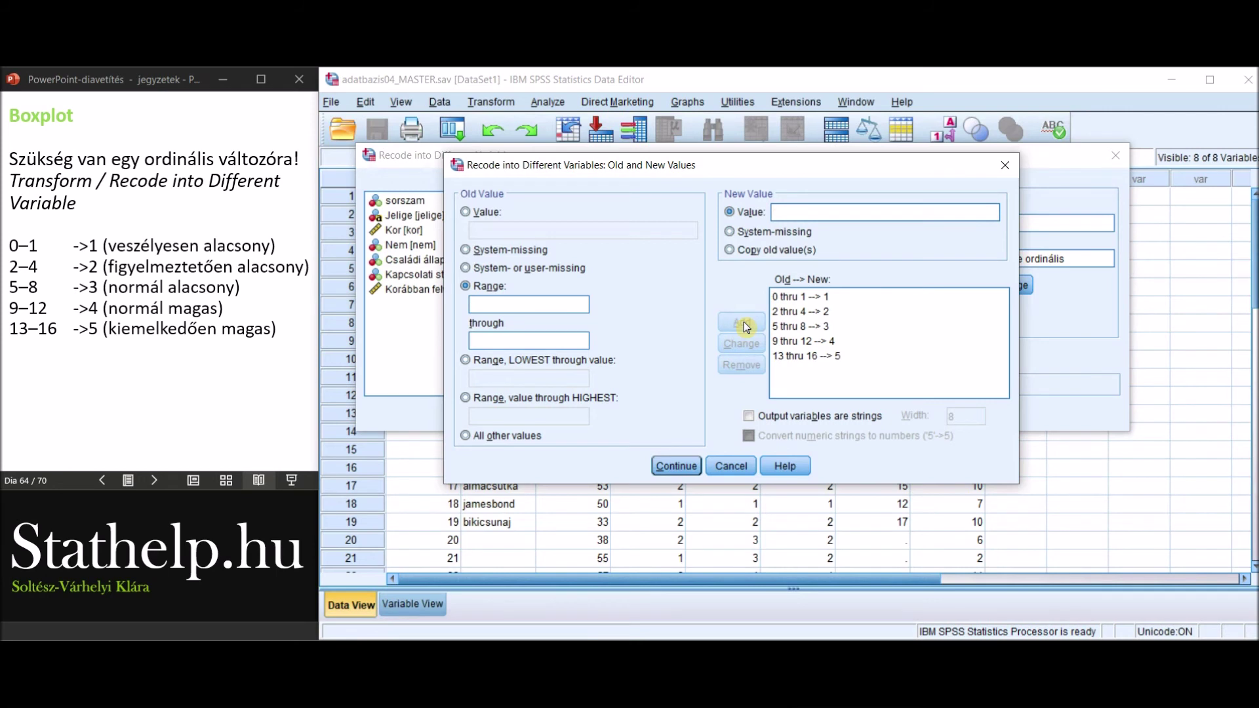
# Recode all other values to system-missing and run the recode
pyautogui.click(527, 438)
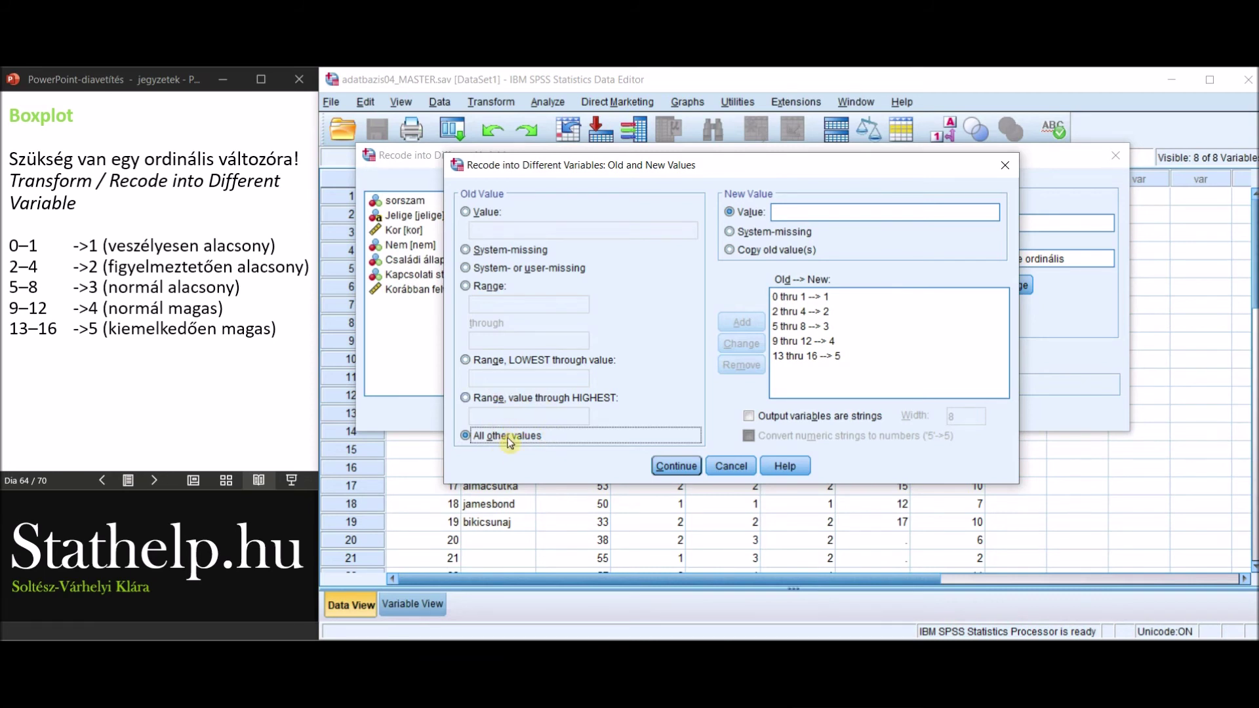
pyautogui.click(773, 234)
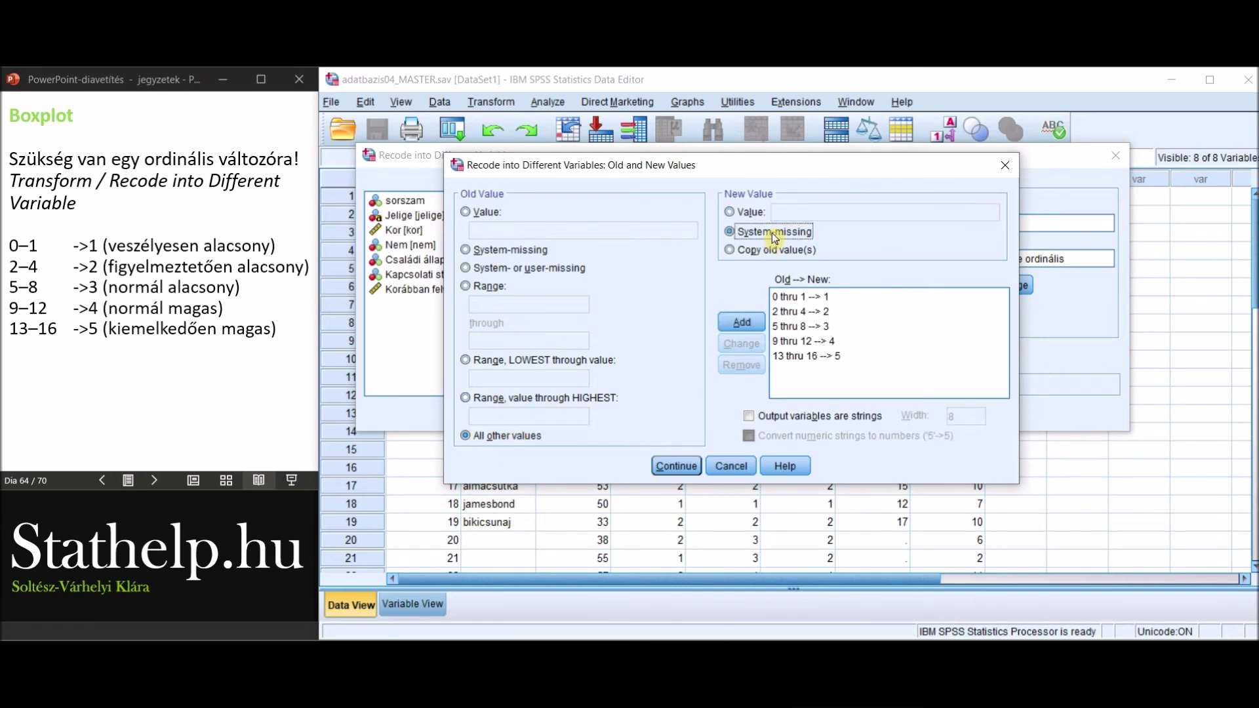
pyautogui.click(742, 323)
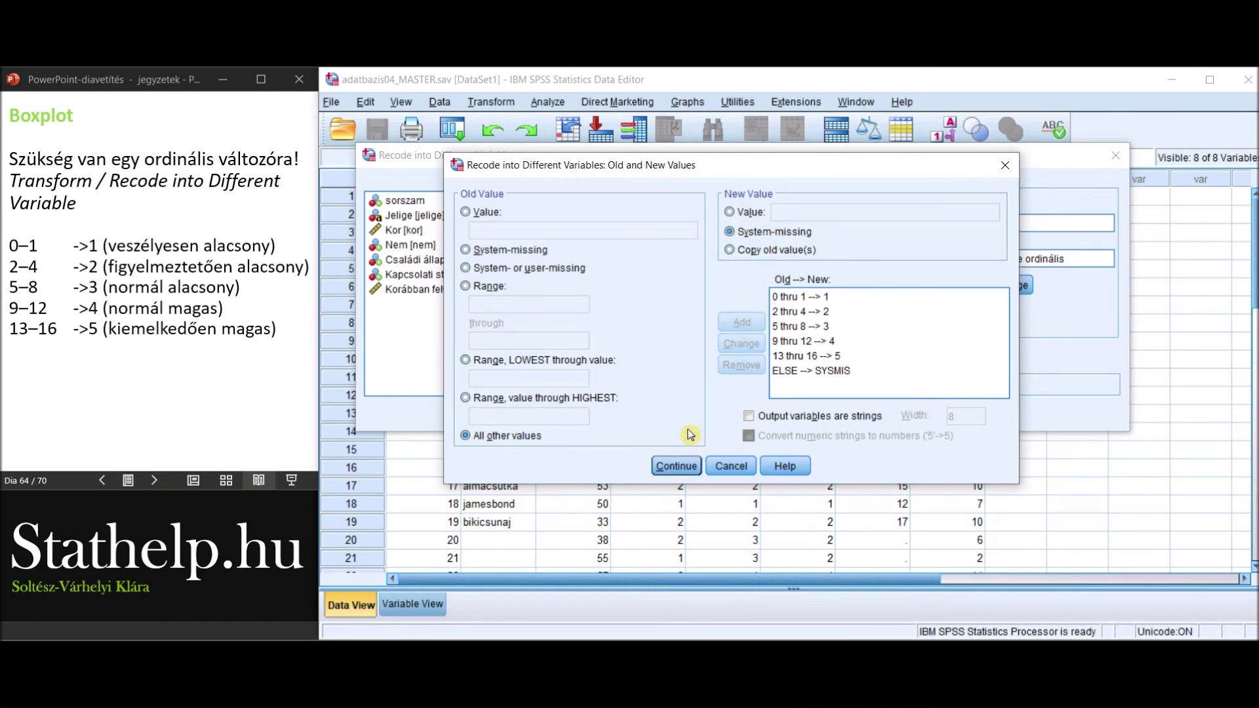
pyautogui.click(676, 467)
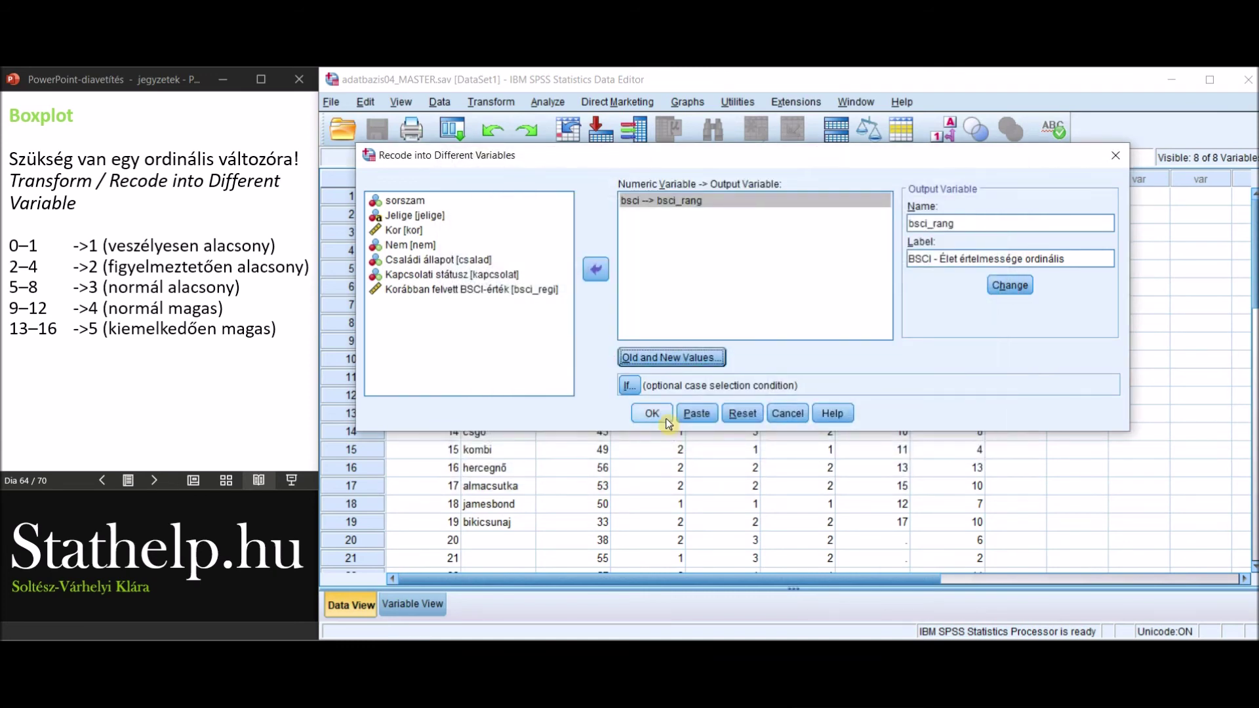
pyautogui.click(675, 416)
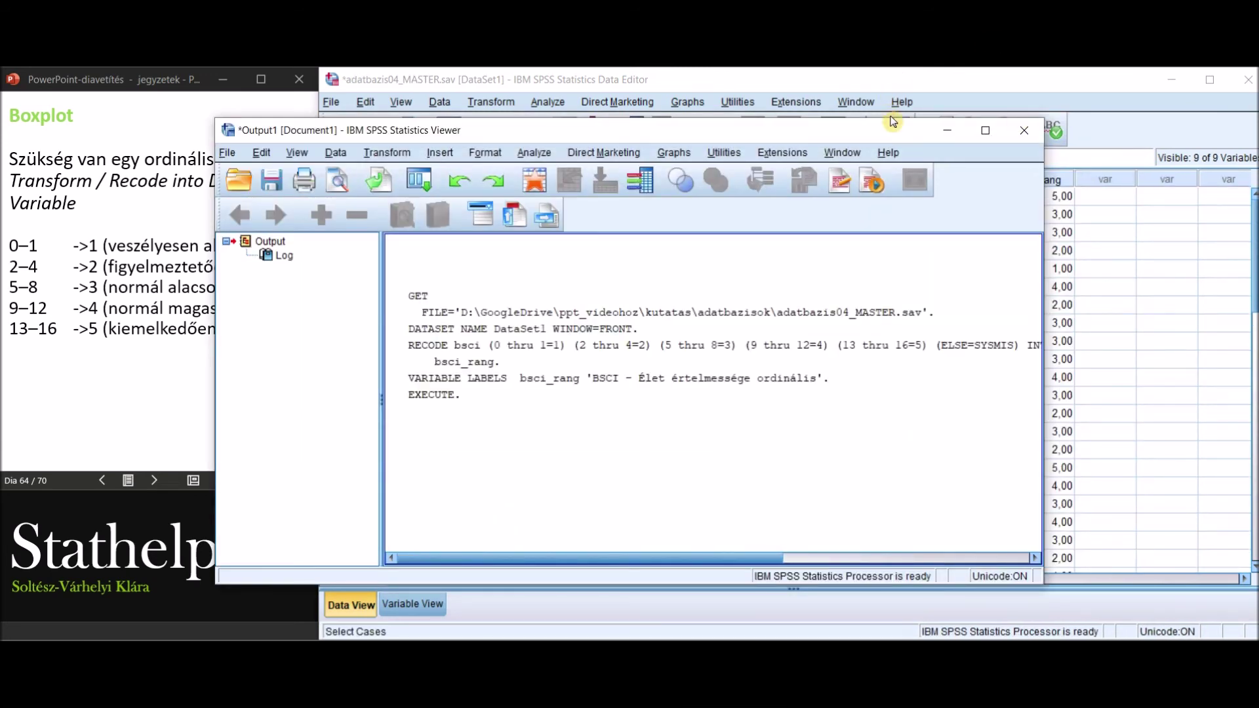
# Return to the data set and set the decimals of bsci_rang to 0 in its variable definition
pyautogui.click(937, 81)
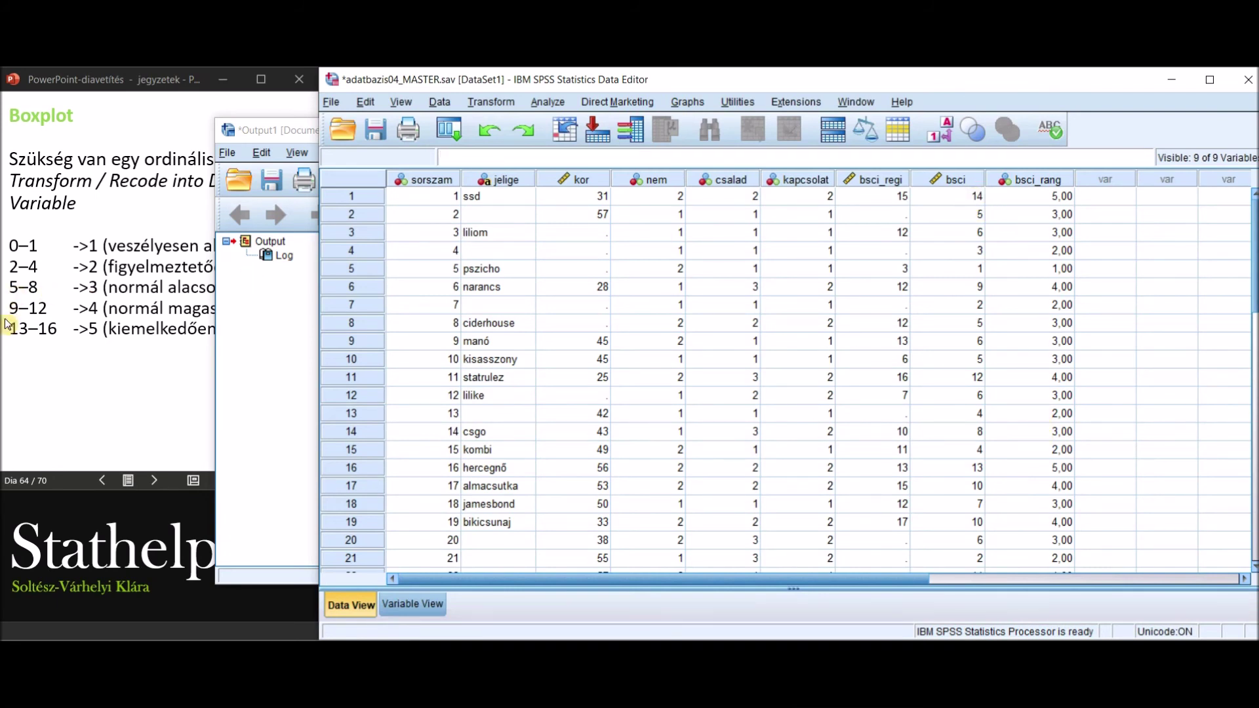
pyautogui.click(57, 337)
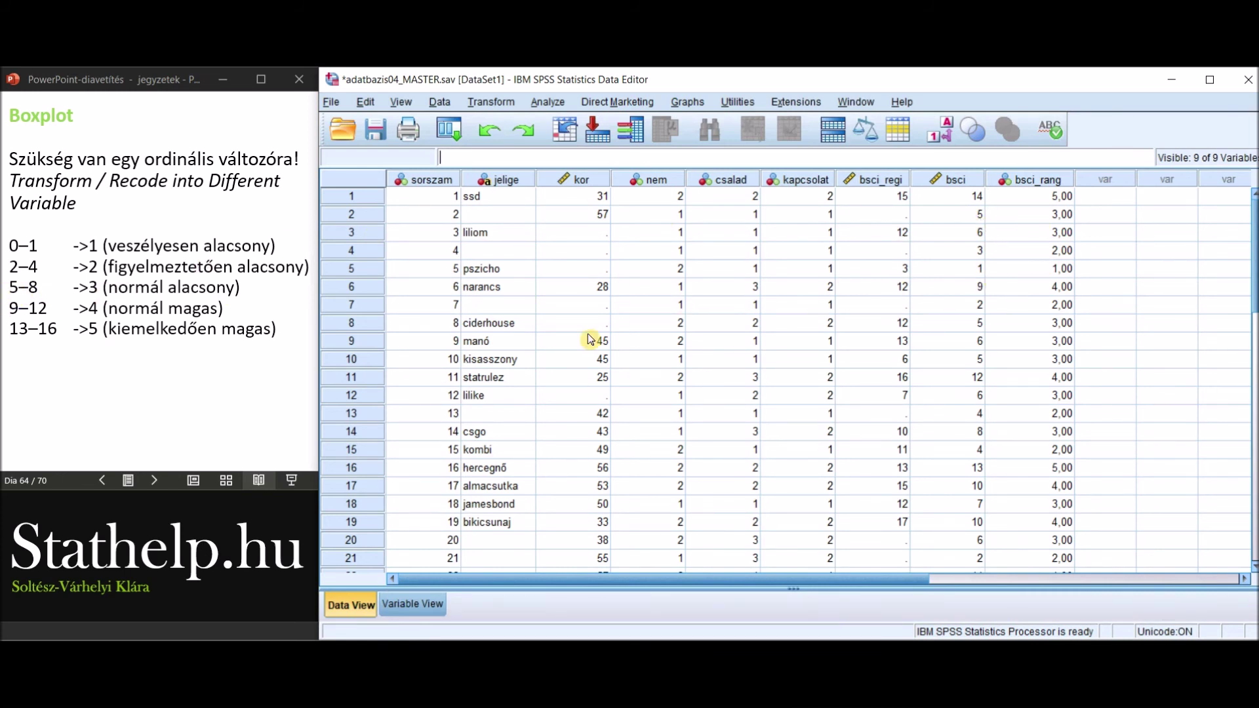
pyautogui.click(425, 605)
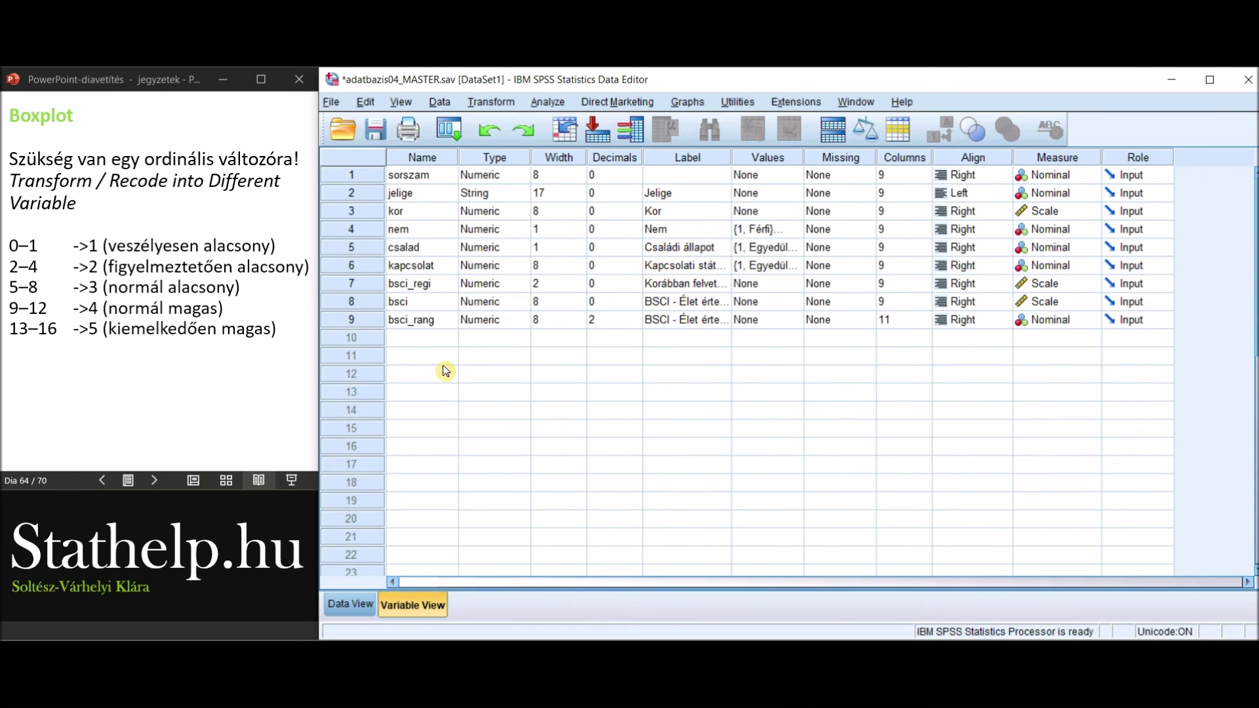
pyautogui.click(635, 322)
pyautogui.doubleClick(636, 323)
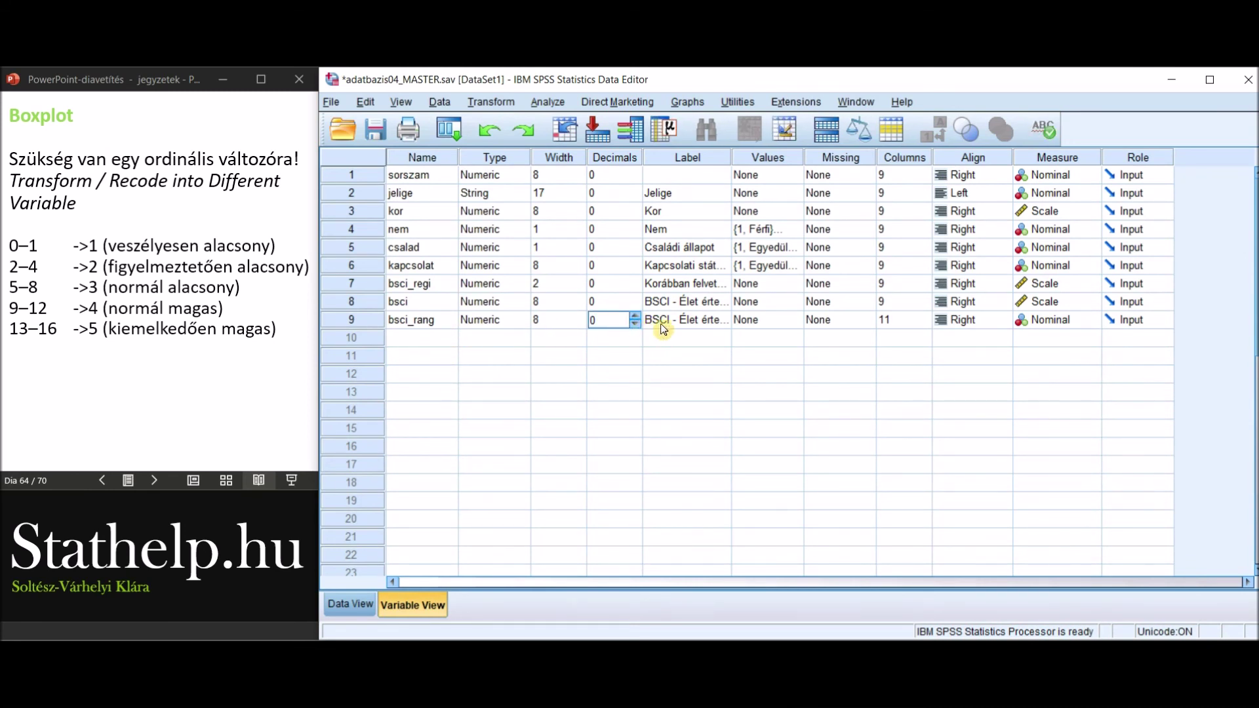
# Widen the Label column to read the full label of bsci_rang, and narrow the column again
pyautogui.click(706, 326)
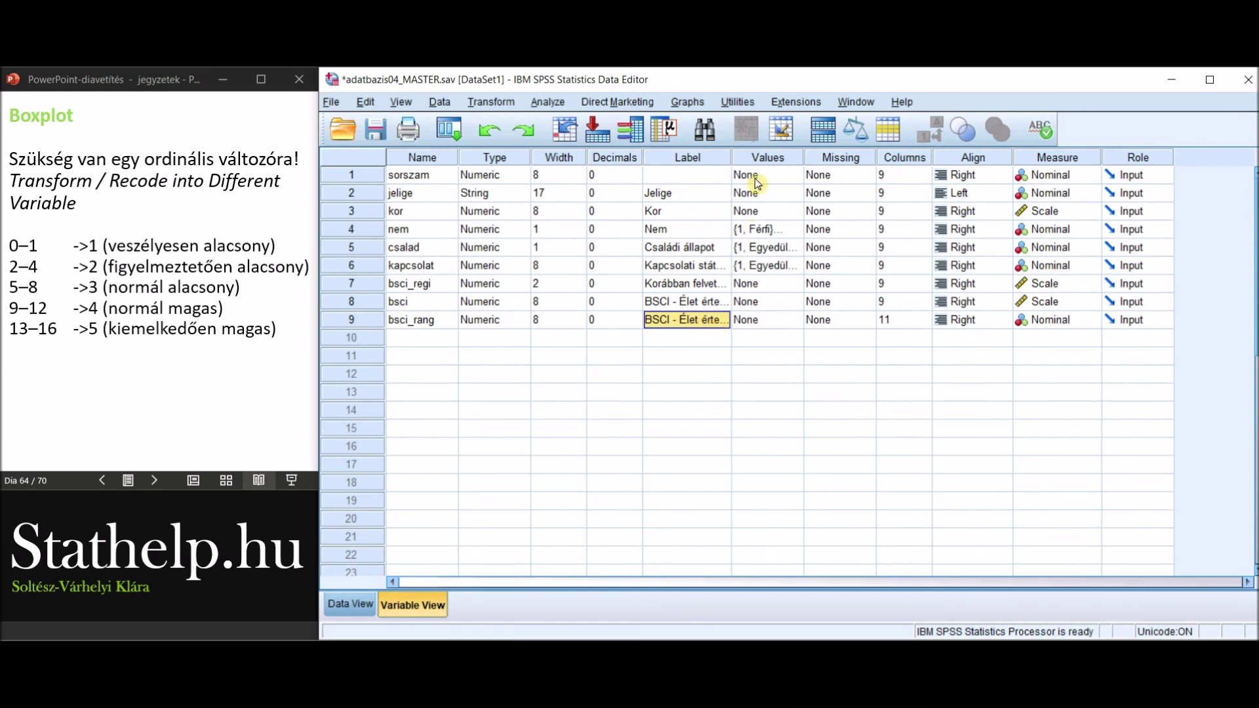
pyautogui.moveTo(730, 157); pyautogui.dragTo(834, 159)
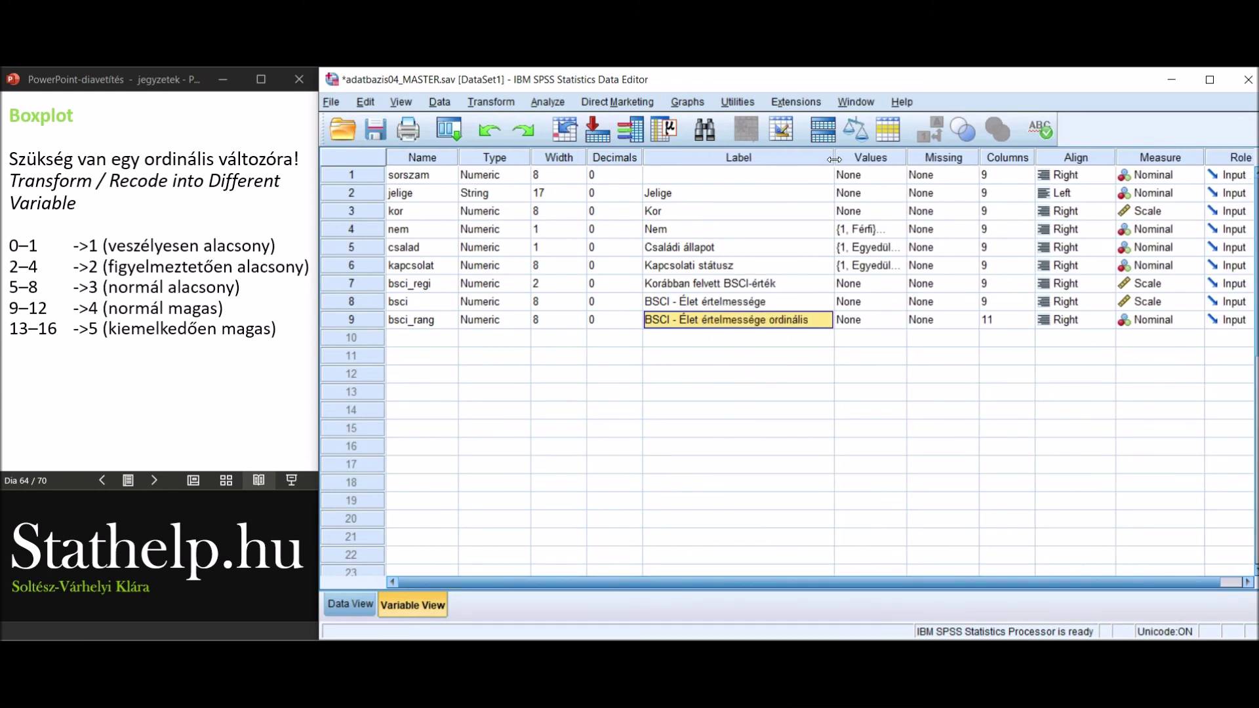
pyautogui.moveTo(834, 160); pyautogui.dragTo(748, 159)
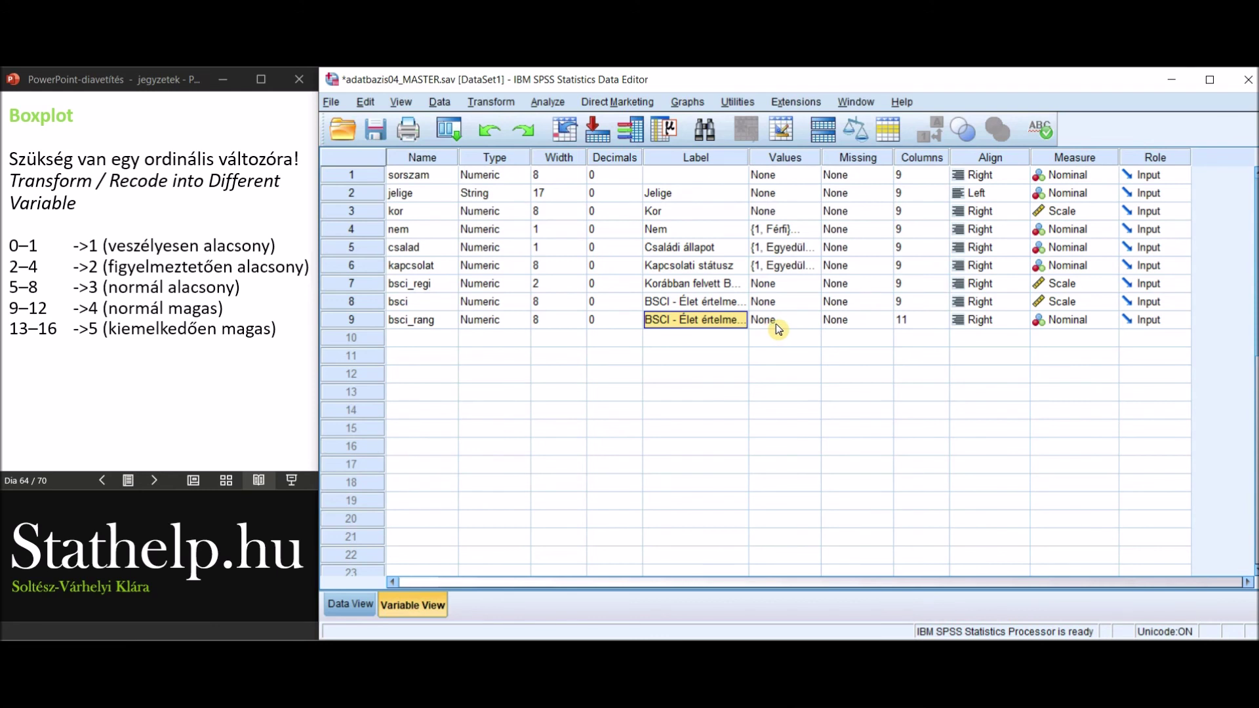
# Open the value labels of bsci_rang and add the label "Veszélyesen alacsony" for value 1
pyautogui.click(808, 325)
pyautogui.click(812, 319)
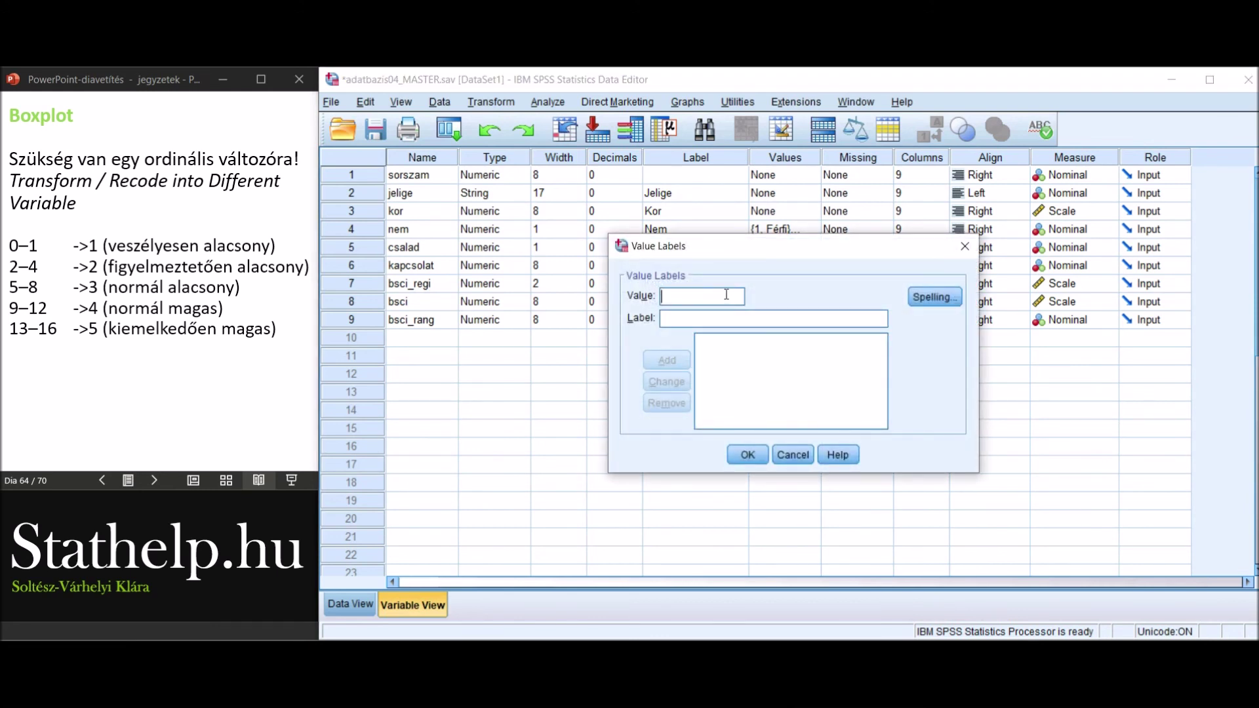
pyautogui.write('1')
pyautogui.press('Tab')
pyautogui.write('Veszélyesen ala')
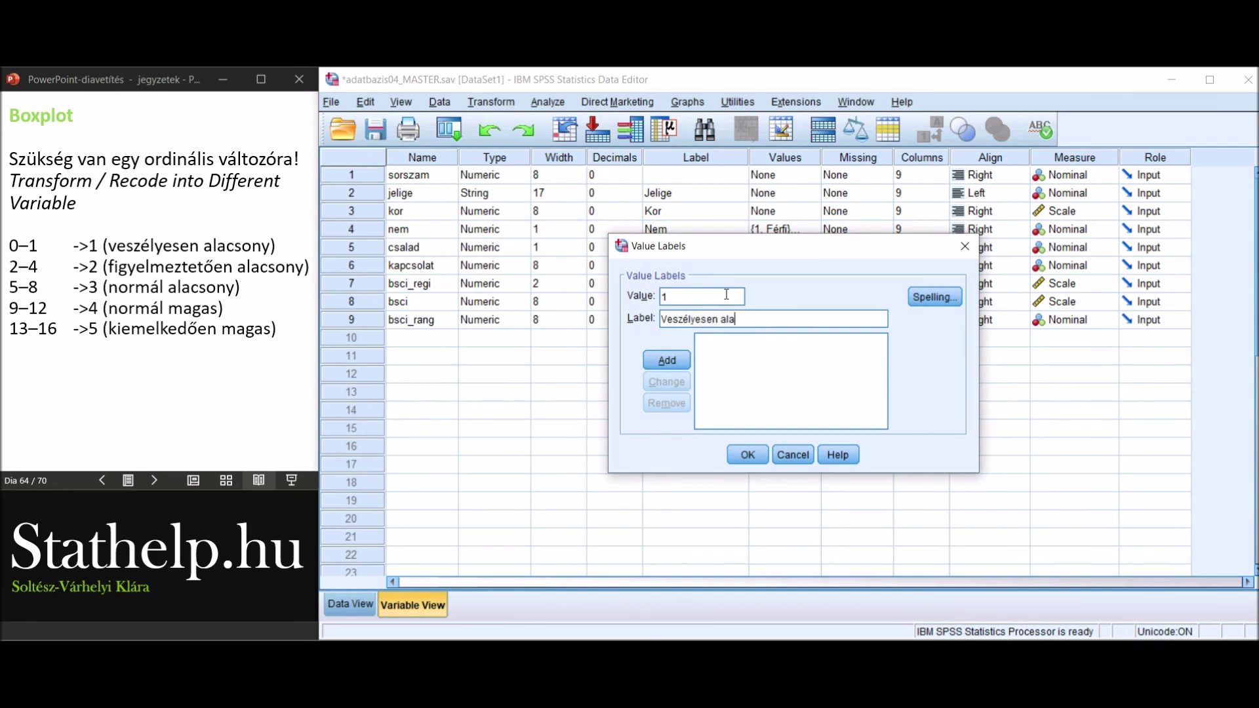
pyautogui.write('csony')
pyautogui.click(665, 359)
# Add the value label "Figyelmeztetően alacsony" for value 2 of bsci_rang
pyautogui.write('2')
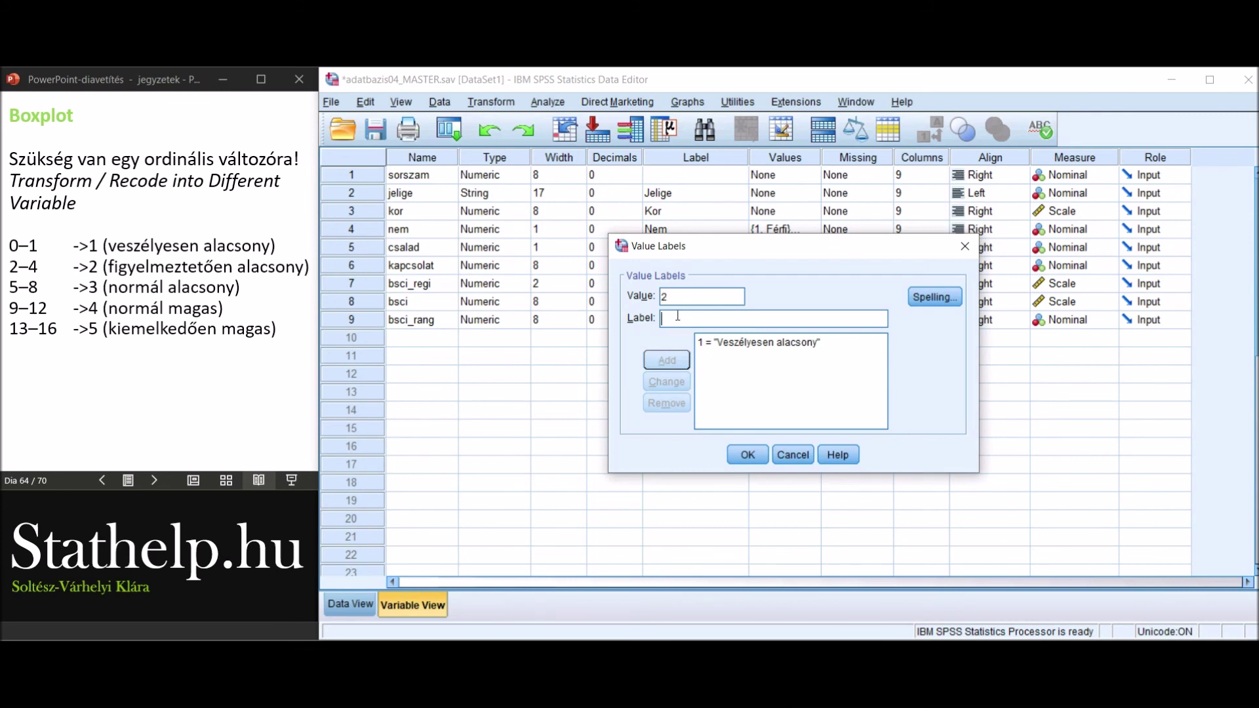
pyautogui.write('Figyelmeztetően alacsony')
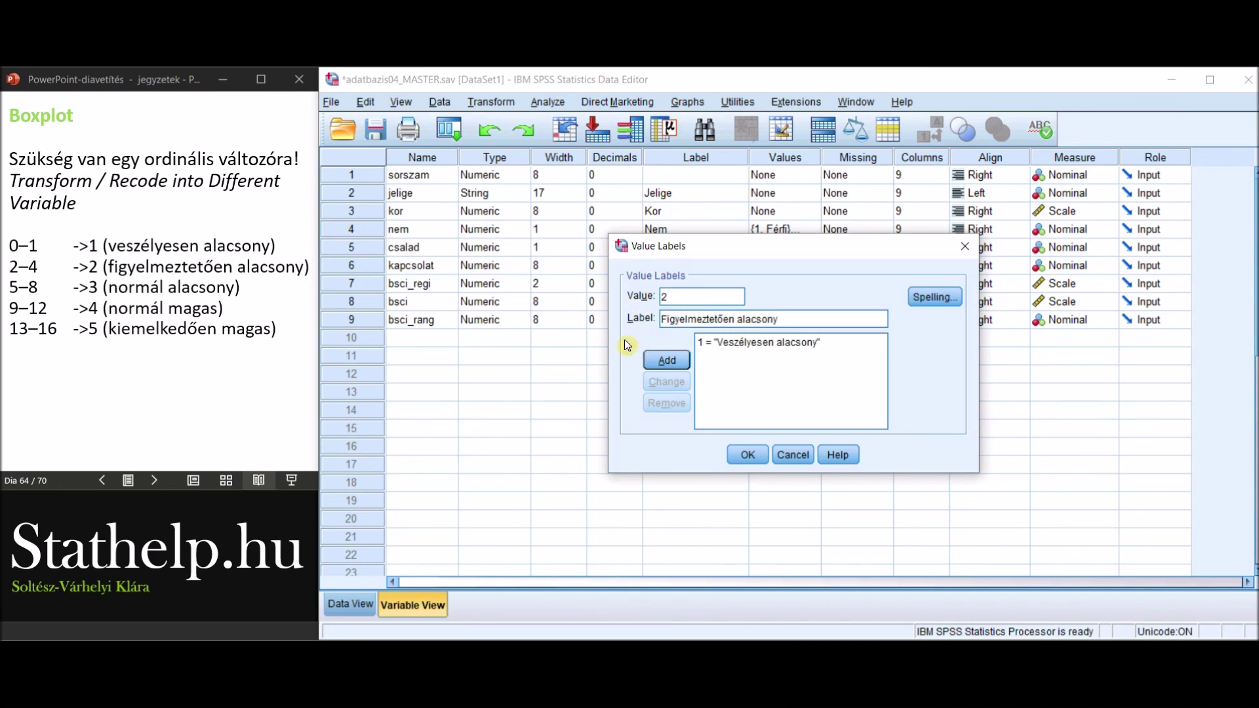
pyautogui.click(667, 360)
# Add the value label "Normál alacsony" for value 3 of bsci_rang
pyautogui.click(679, 301)
pyautogui.write('3')
pyautogui.click(676, 317)
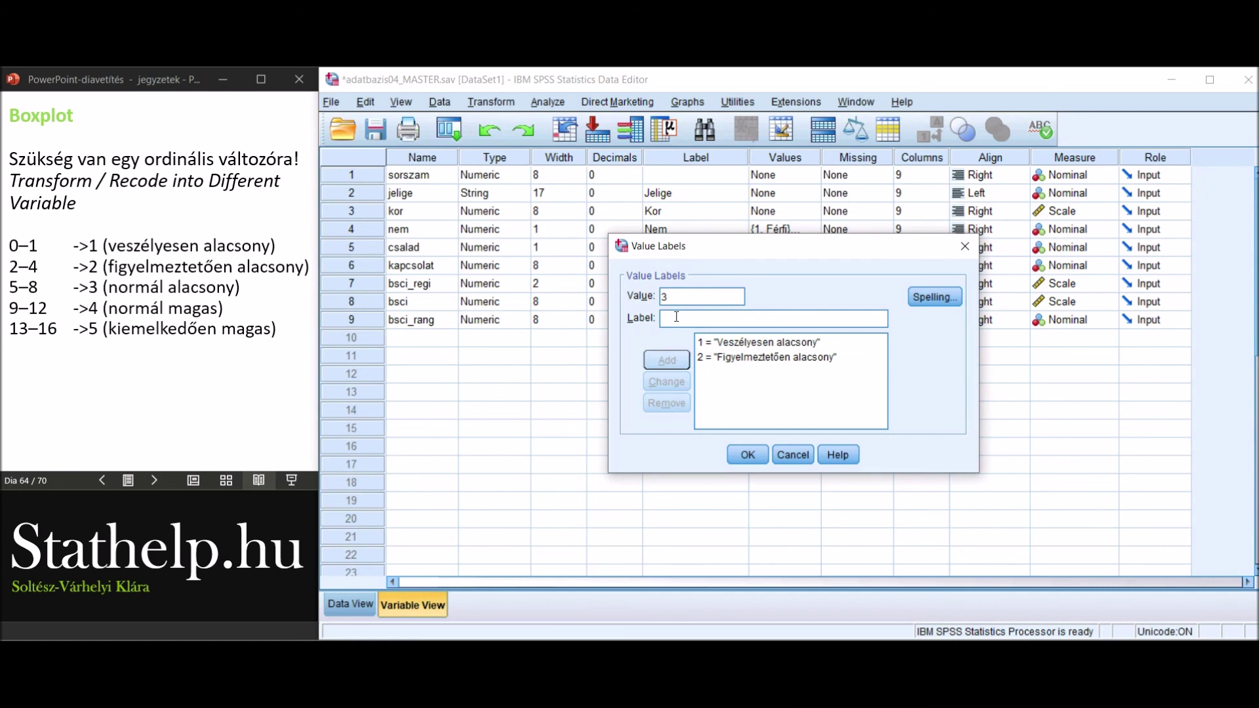
pyautogui.write('Norm')
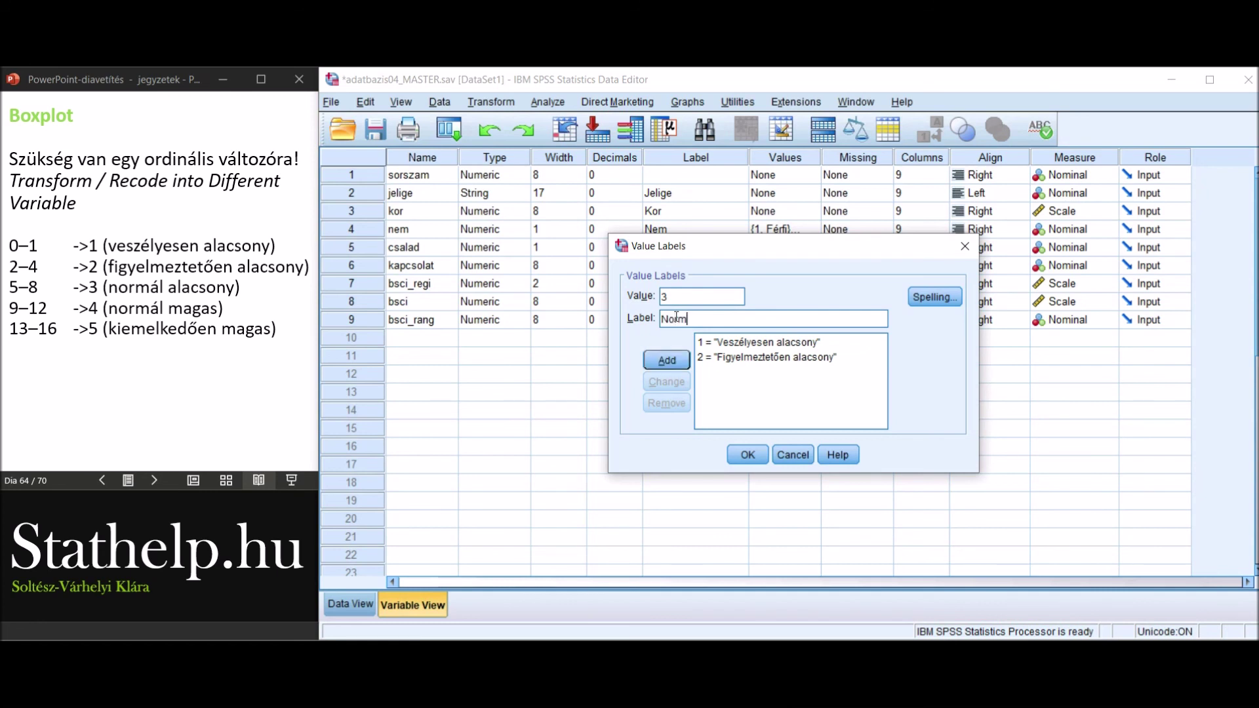
pyautogui.write('ál alacsony')
pyautogui.click(666, 360)
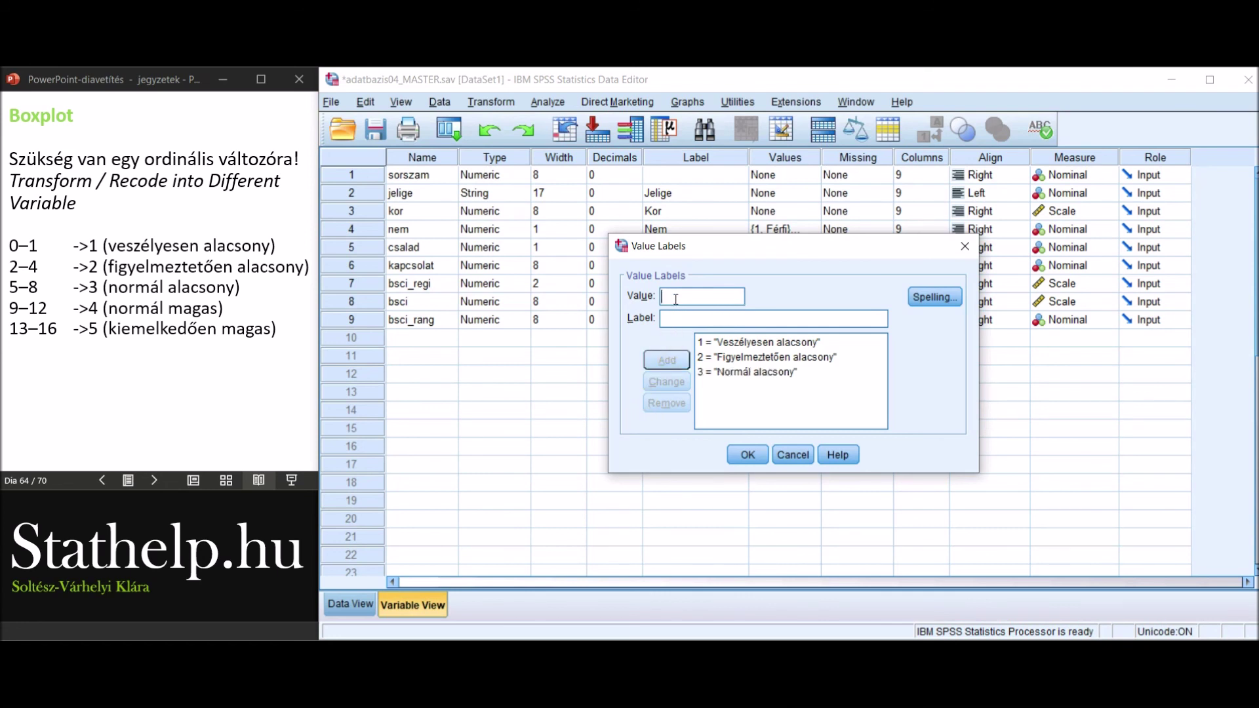
# Add the value label "Normál magas" for value 4 of bsci_rang
pyautogui.write('4')
pyautogui.click(679, 320)
pyautogui.write('Normál ')
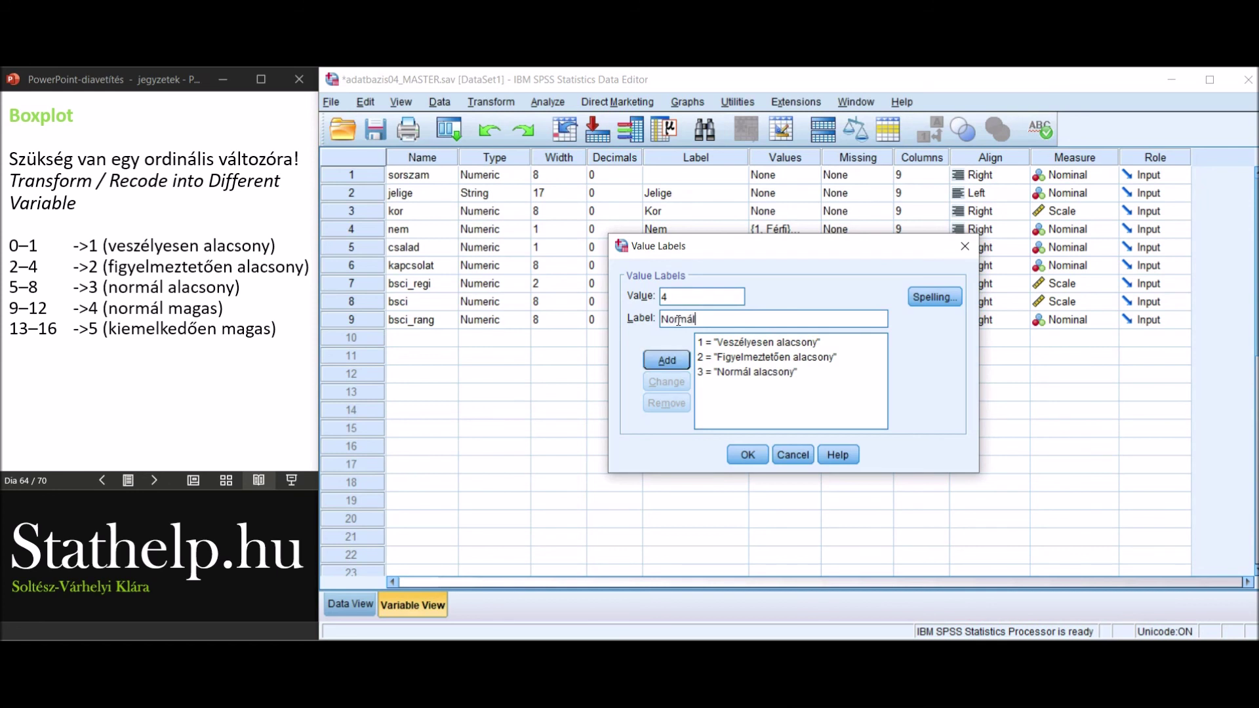
pyautogui.write('magas')
pyautogui.click(655, 364)
# Add the value label "Kiemelkedően magas" for value 5 and apply the value labels to bsci_rang
pyautogui.write('5')
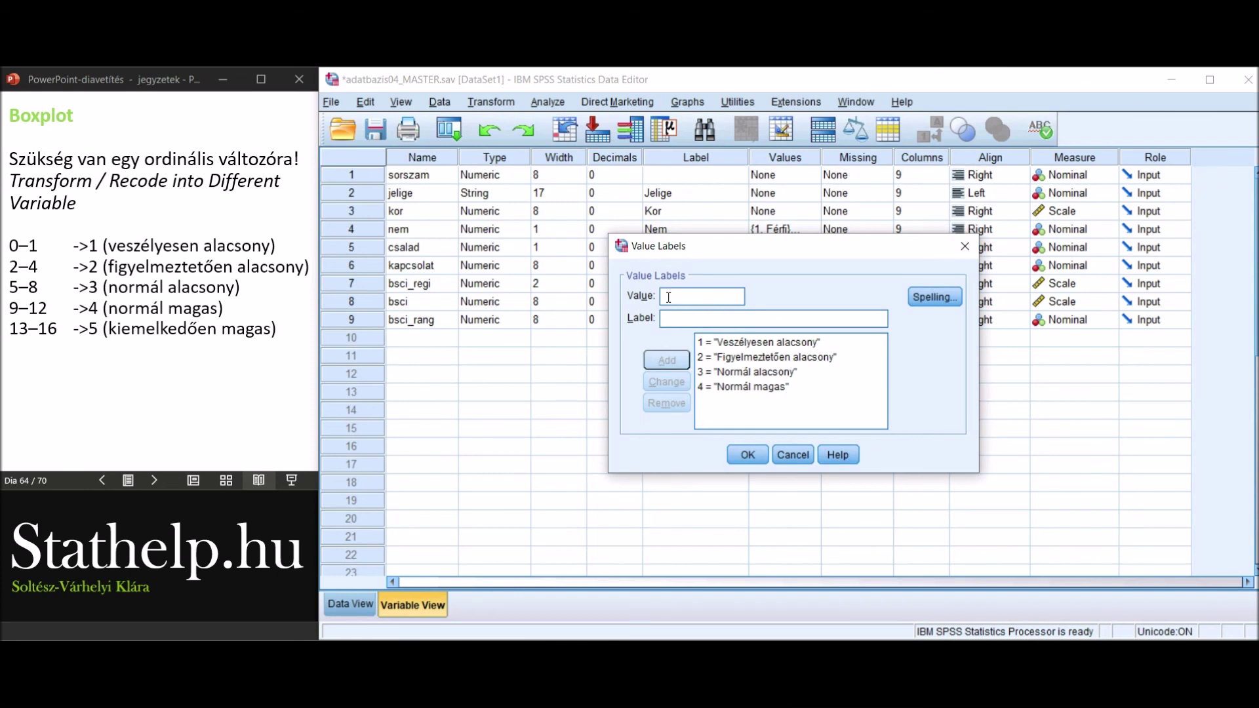
pyautogui.write('Kieme')
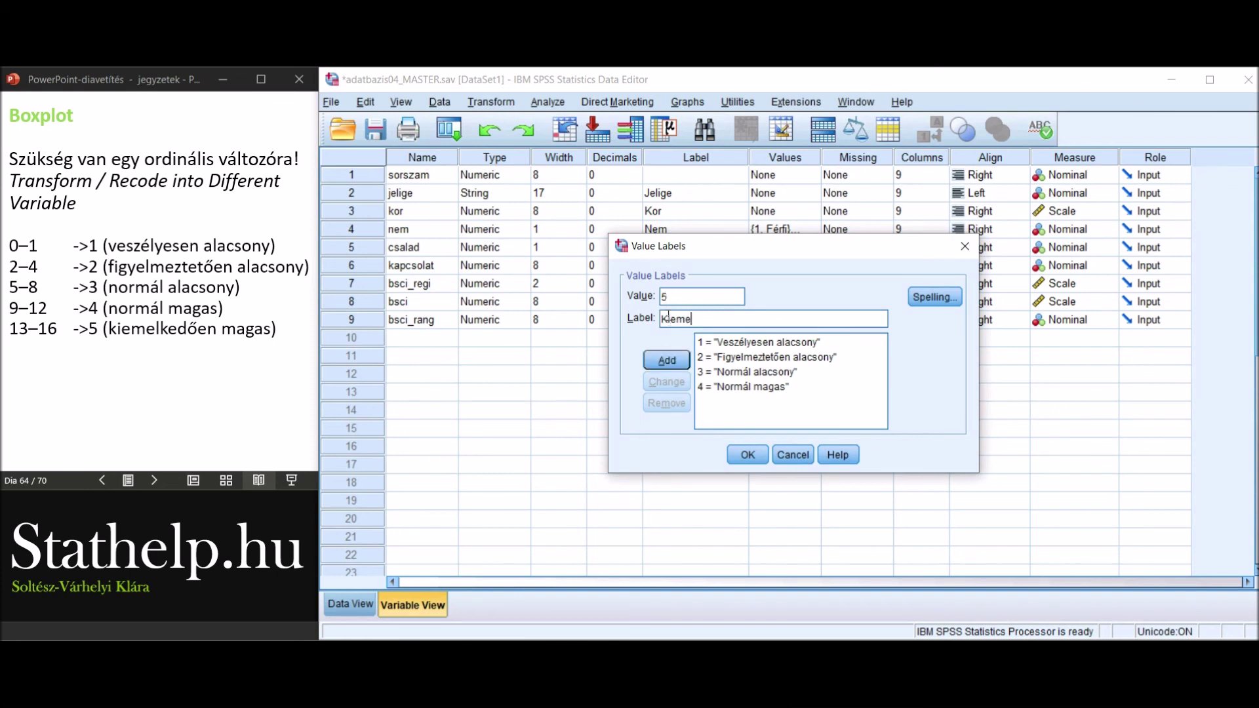
pyautogui.write('lkedően magas')
pyautogui.click(656, 360)
pyautogui.click(747, 454)
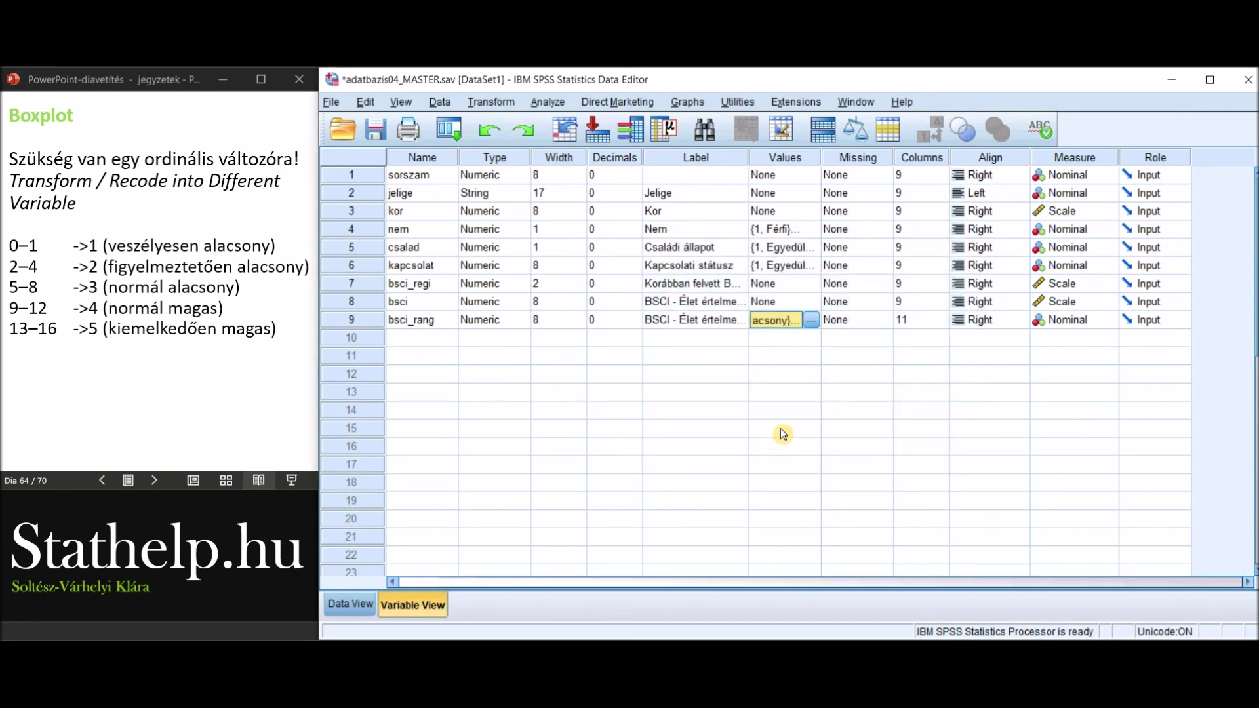